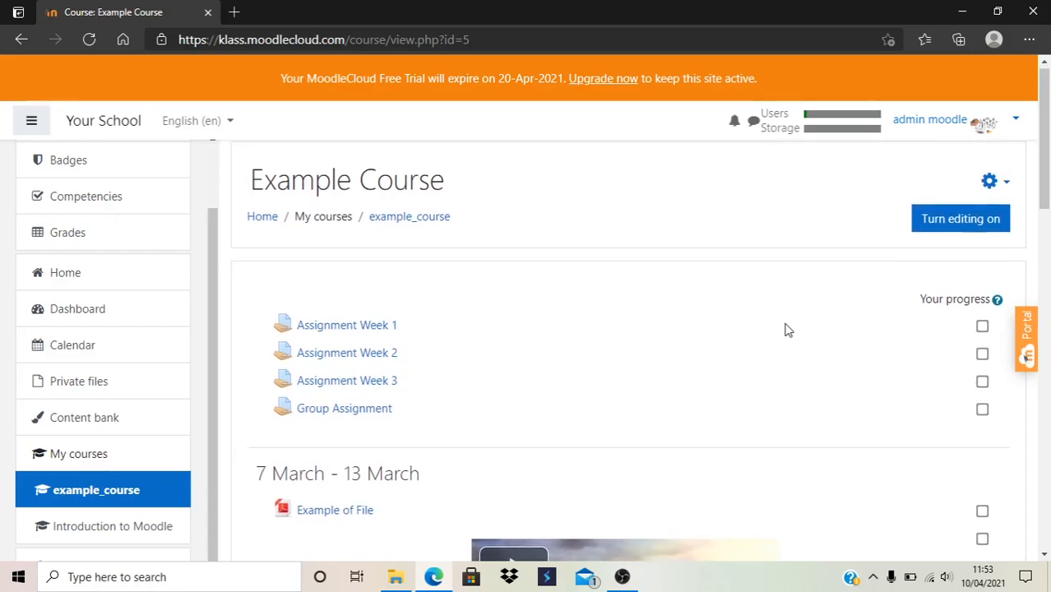
Open the question bank's questions from the Example Course's full course administration page.
scroll(785, 330, down, 1)
scroll(785, 330, up, 1)
scroll(785, 328, down, 1)
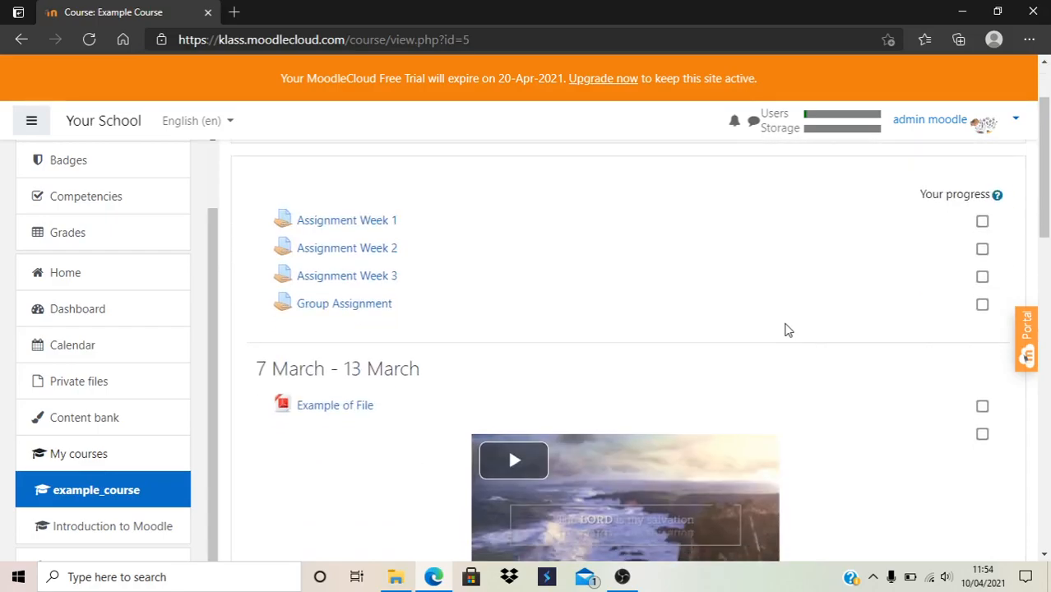
scroll(786, 328, up, 1)
click(991, 185)
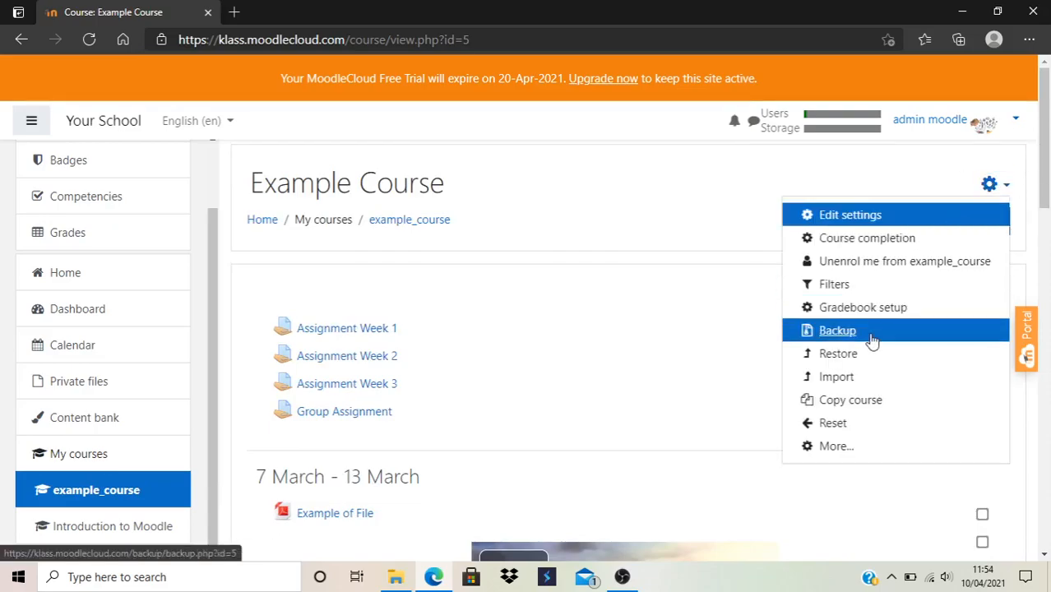
click(832, 448)
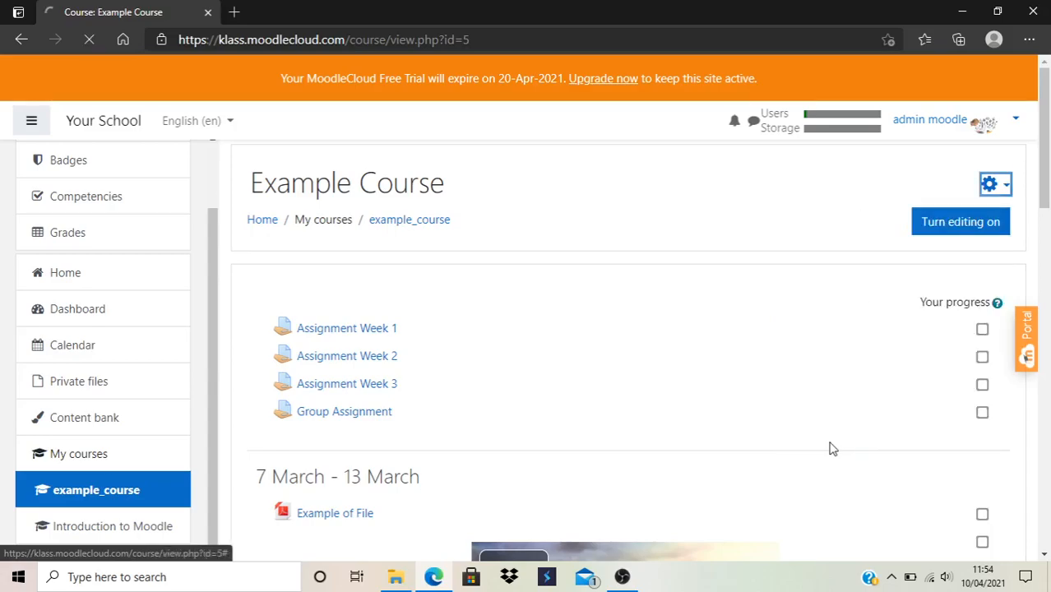
scroll(579, 370, down, 3)
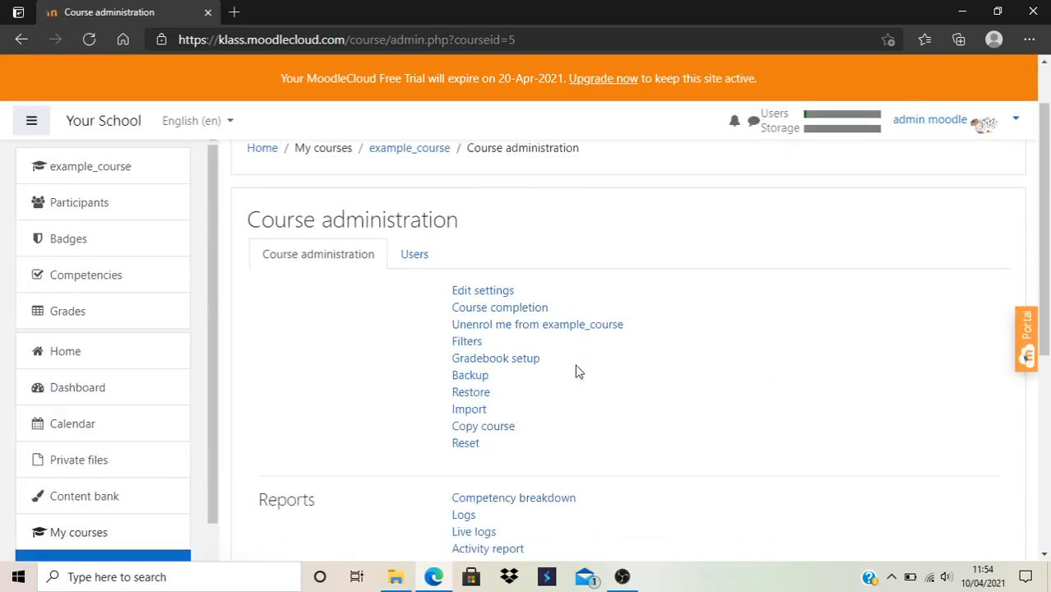
scroll(578, 370, down, 2)
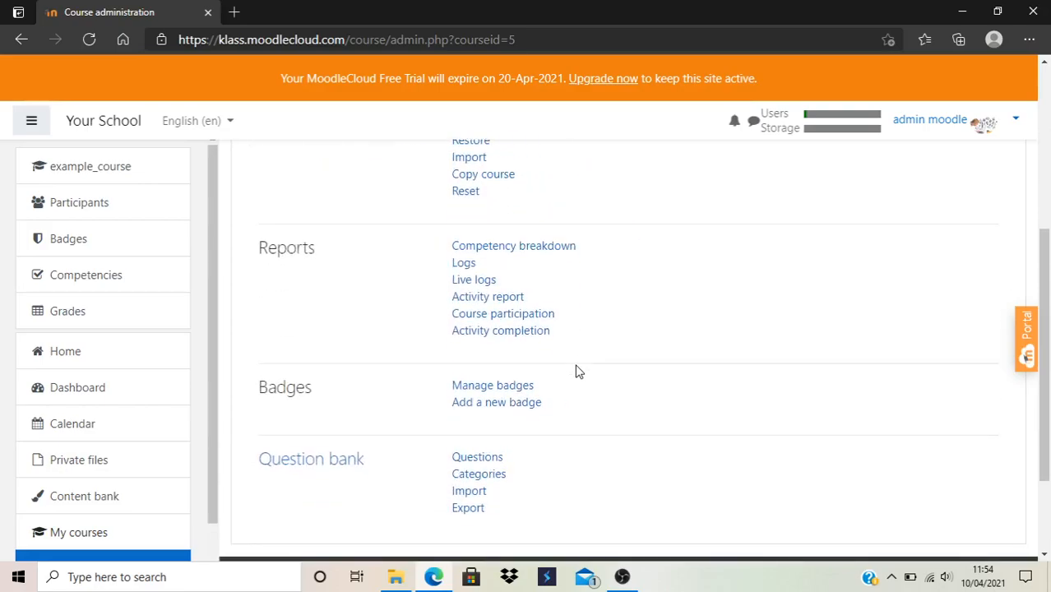
scroll(575, 372, down, 1)
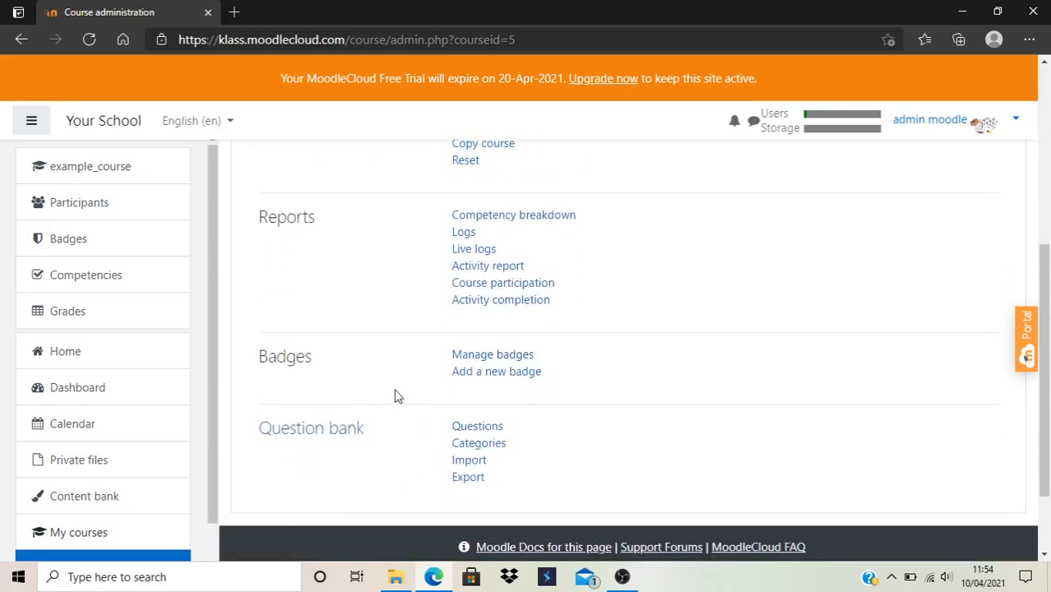
click(464, 433)
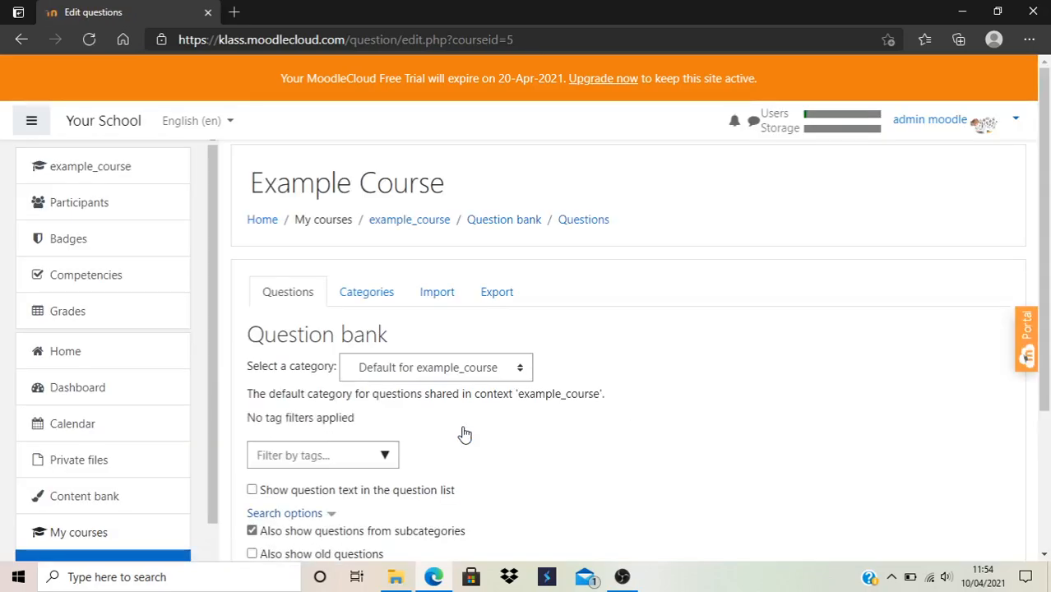
Open the question bank's category management and dismiss the McAfee pop-up.
scroll(465, 434, down, 1)
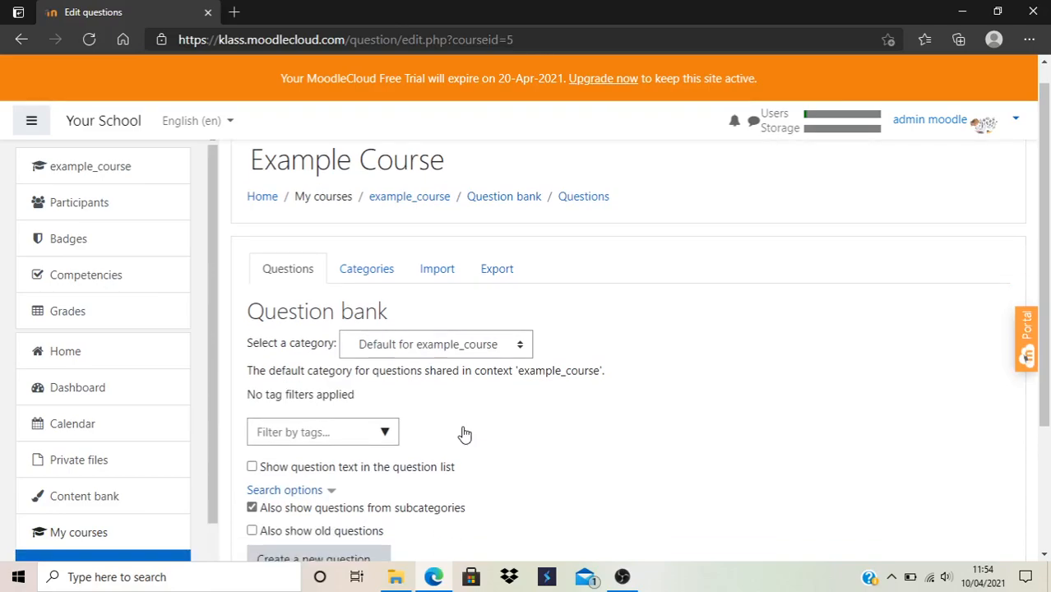
scroll(464, 434, down, 1)
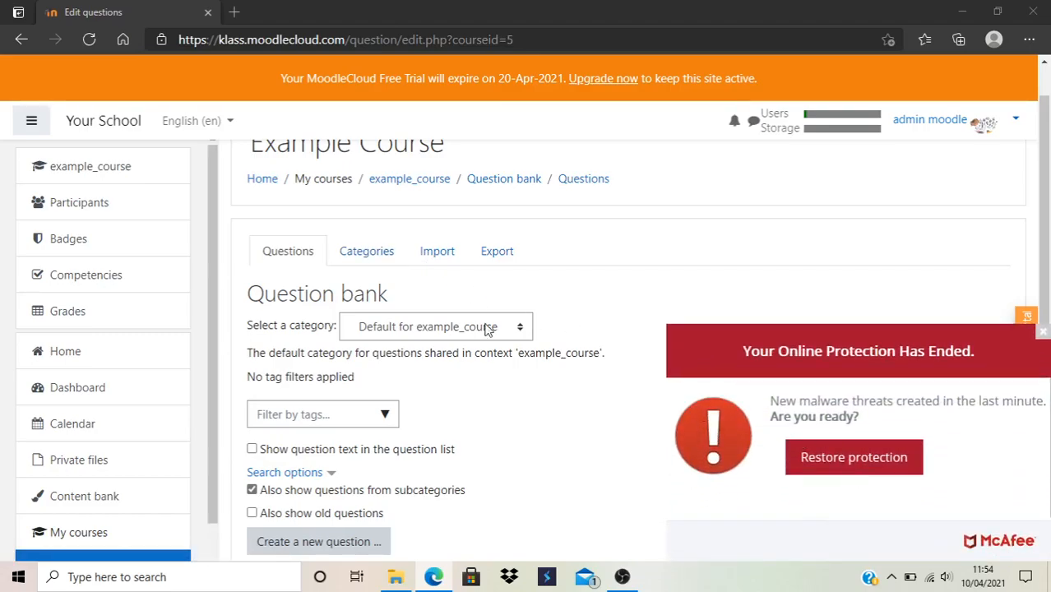
click(362, 262)
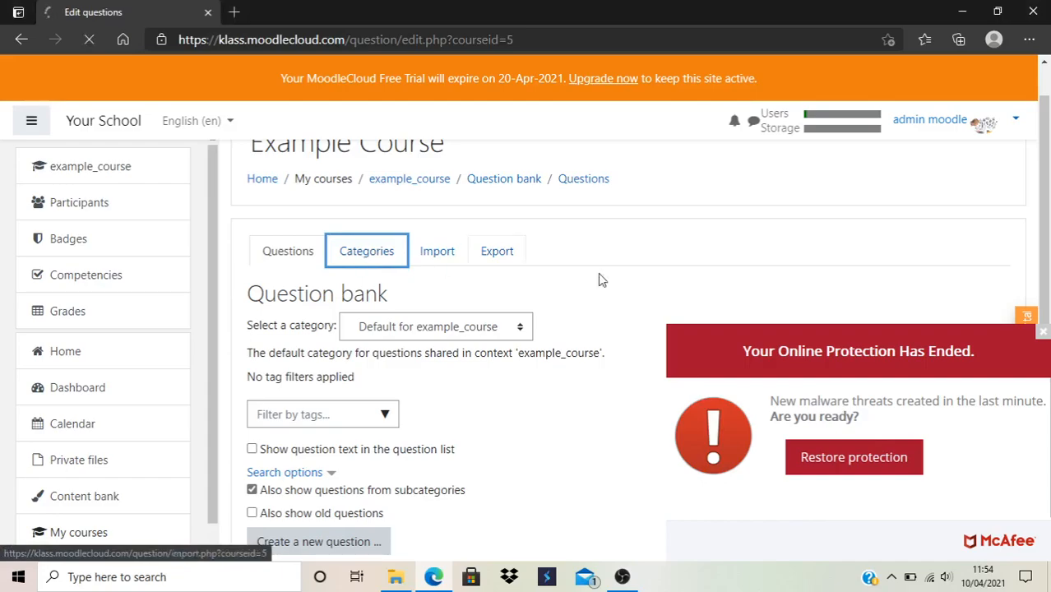
click(1045, 337)
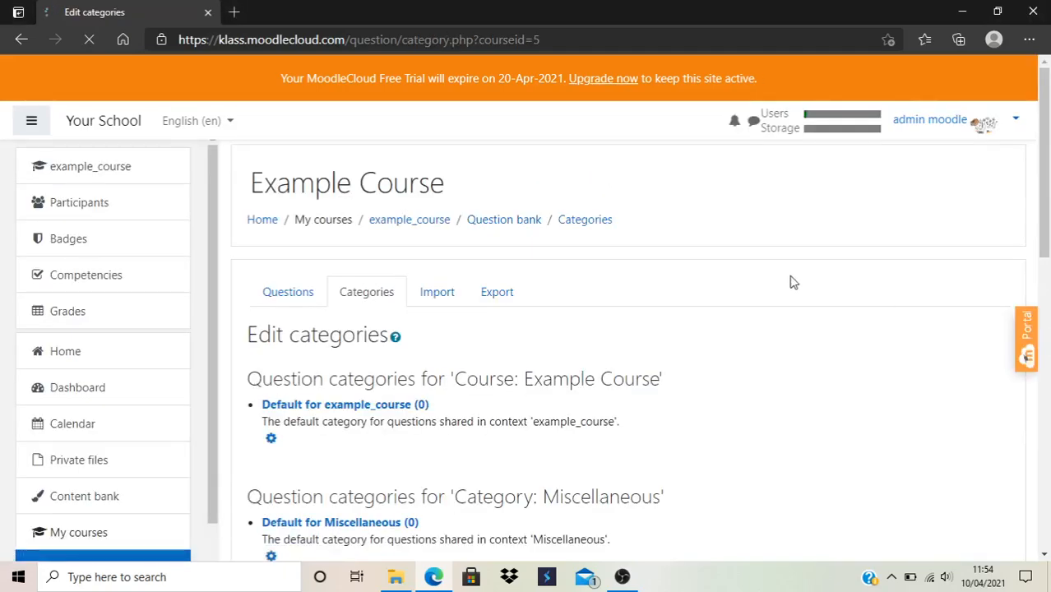
Add a question category named "Question for Mid Exam" under the default category for example_course.
scroll(792, 282, down, 5)
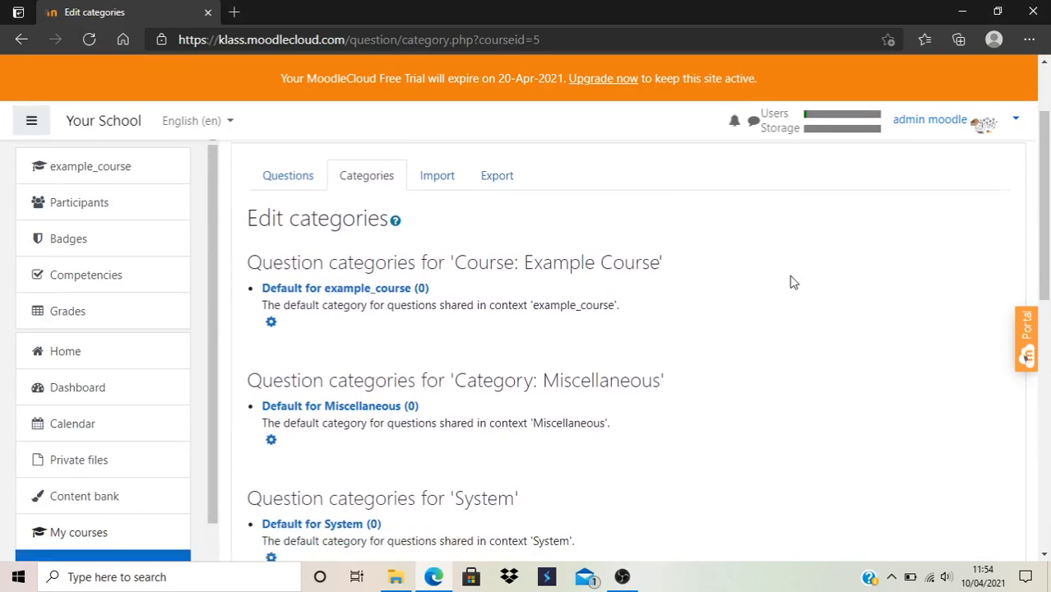
scroll(792, 282, down, 3)
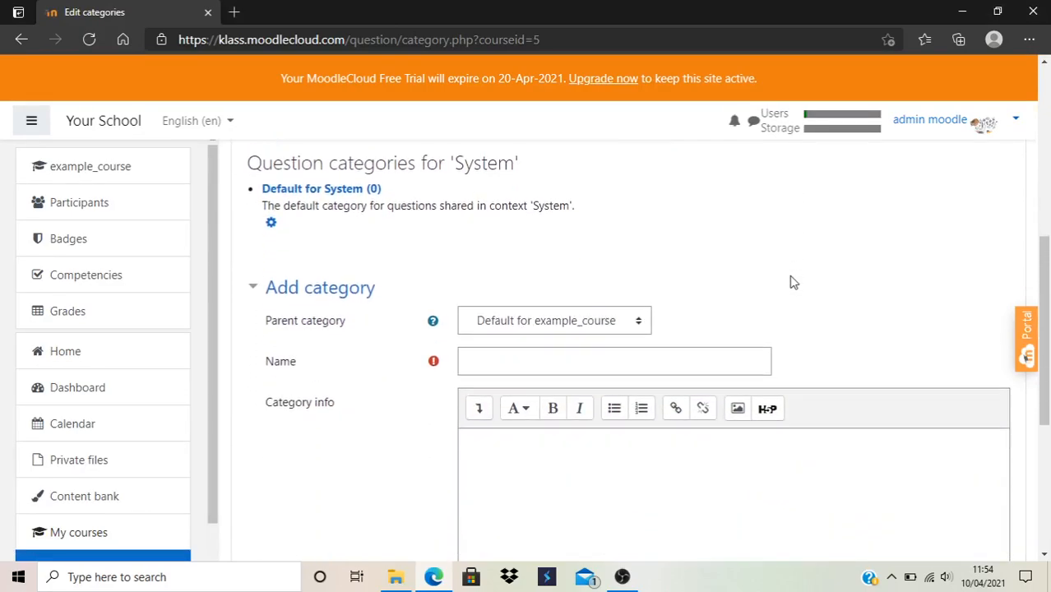
click(629, 351)
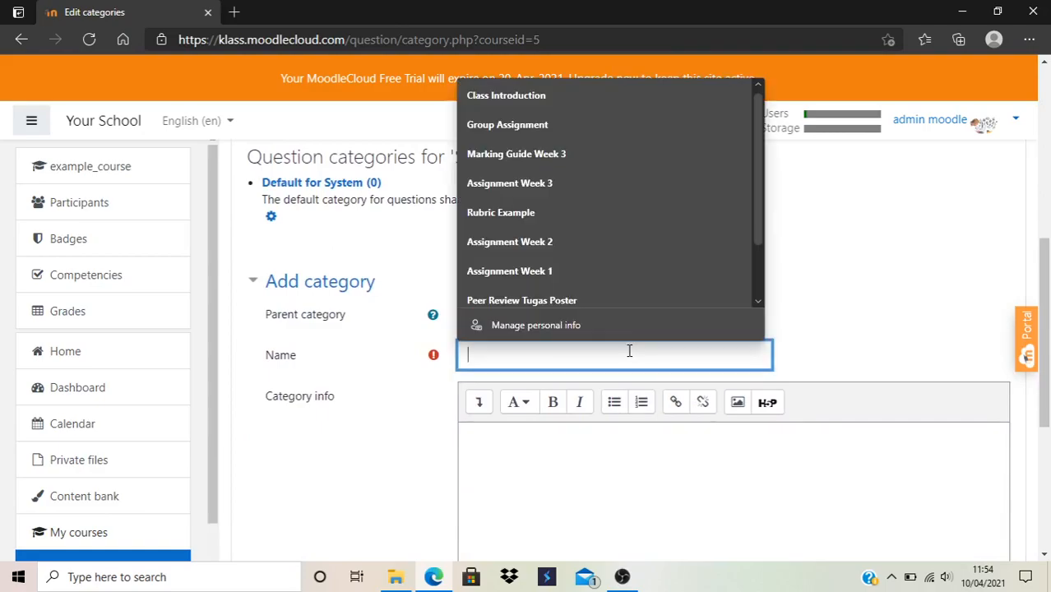
text(Qu)
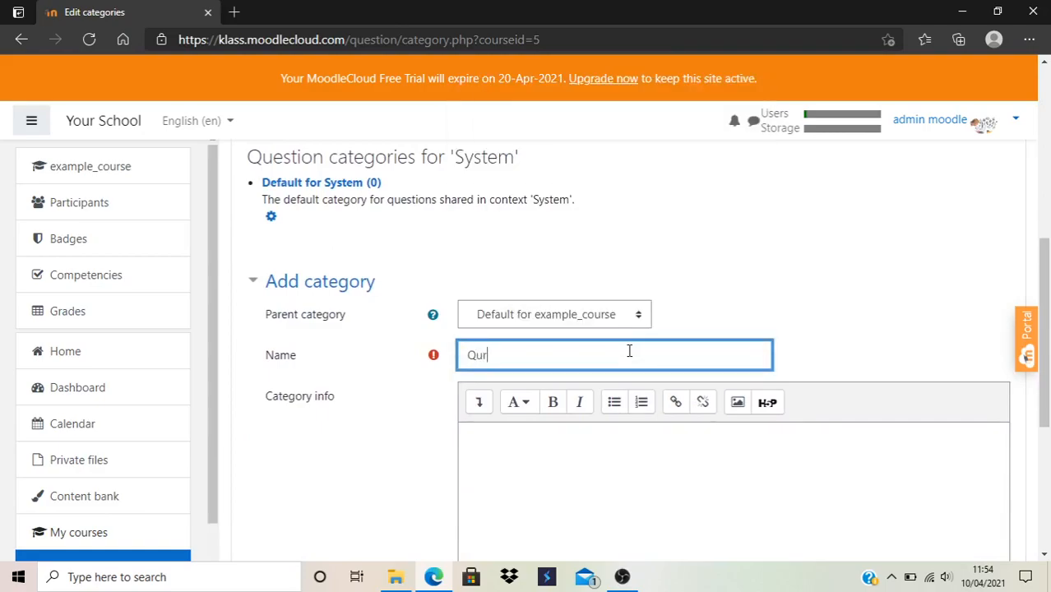
text(estion for Mid Exam)
scroll(629, 351, down, 2)
click(499, 523)
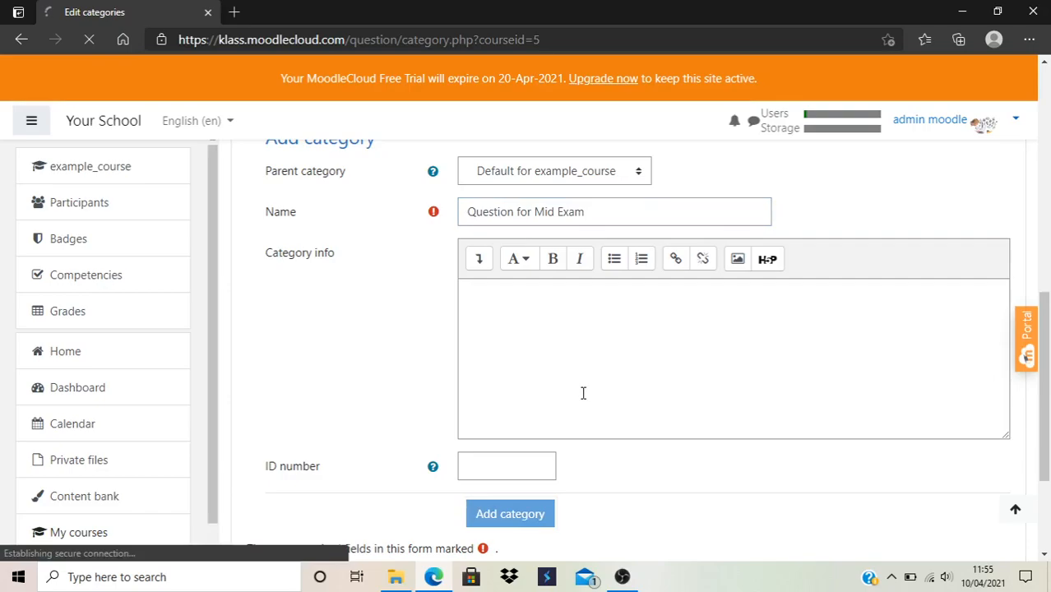
Add another question category named "Question for Final Exam" under the default category for example_course.
scroll(583, 393, down, 3)
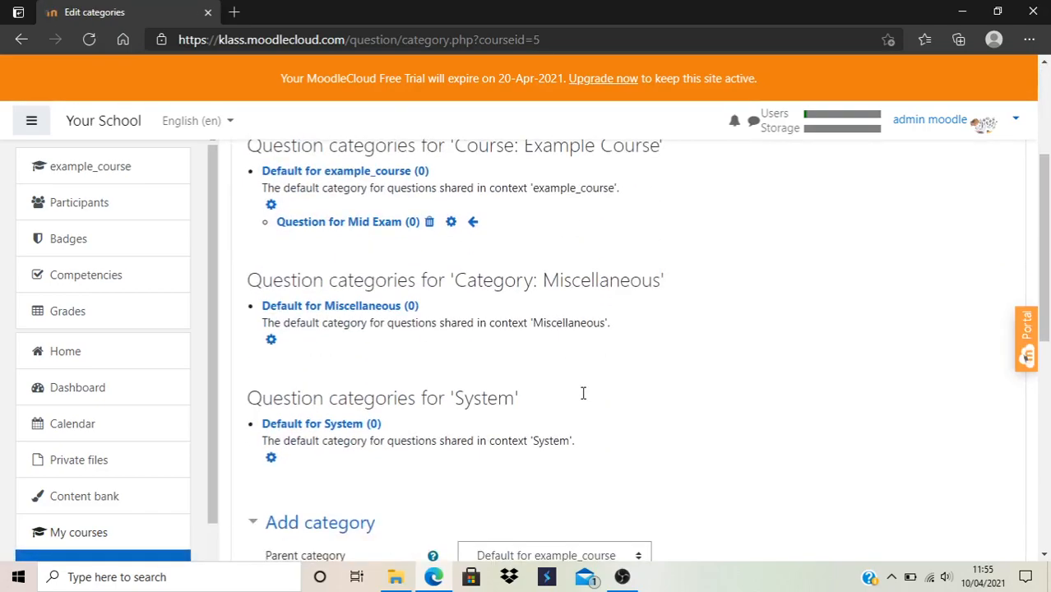
scroll(583, 393, down, 1)
click(534, 475)
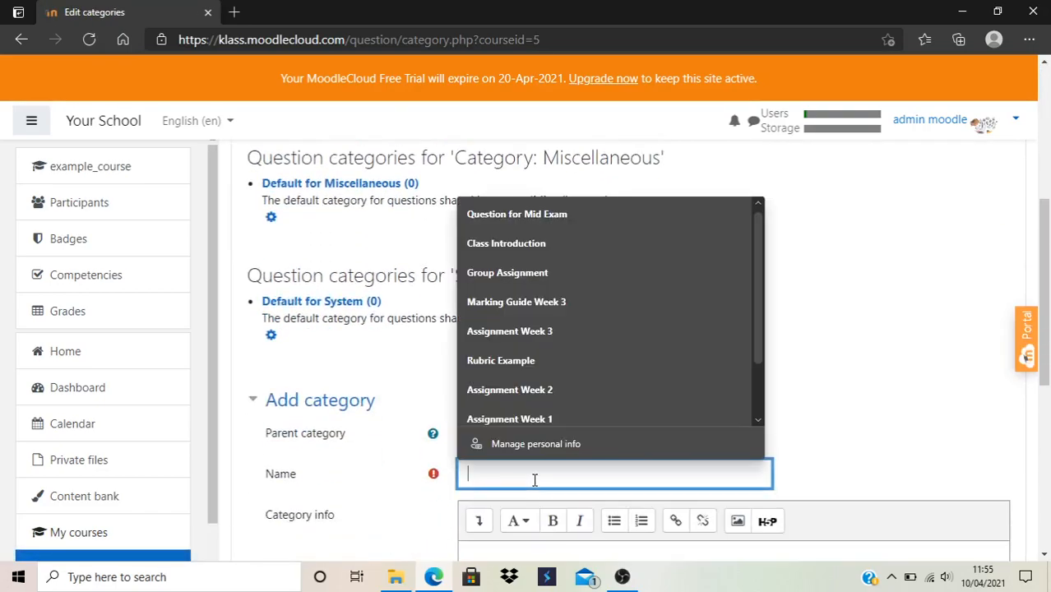
text(Question for)
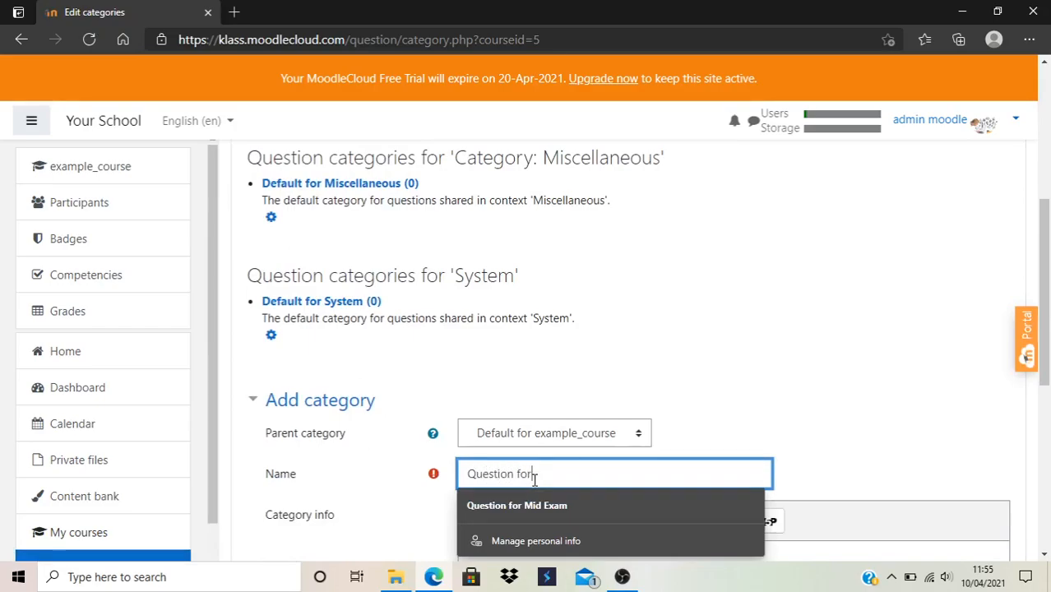
text( Final Exam)
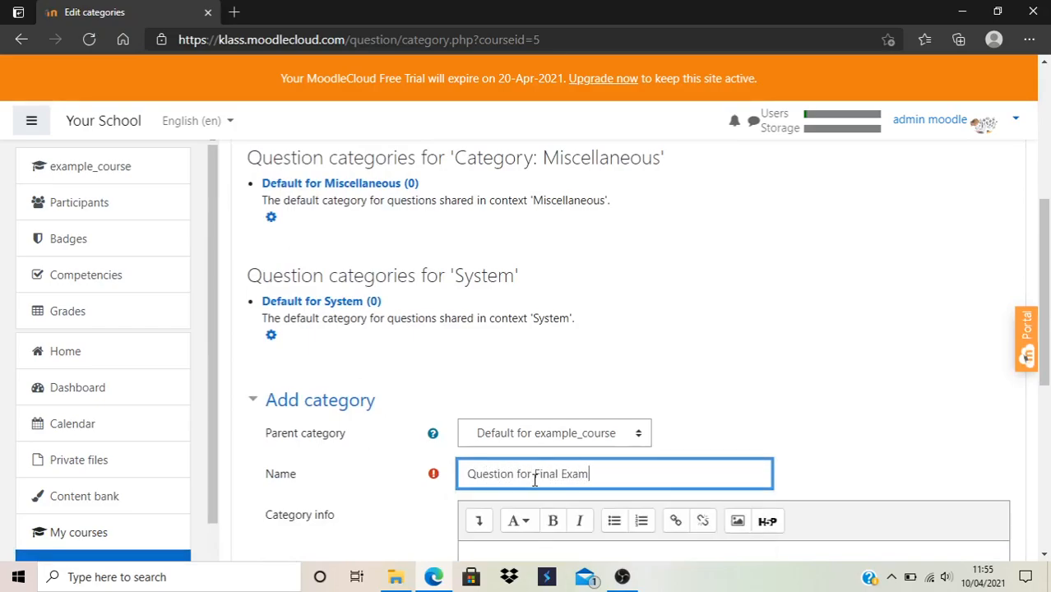
scroll(535, 480, down, 1)
scroll(534, 480, down, 4)
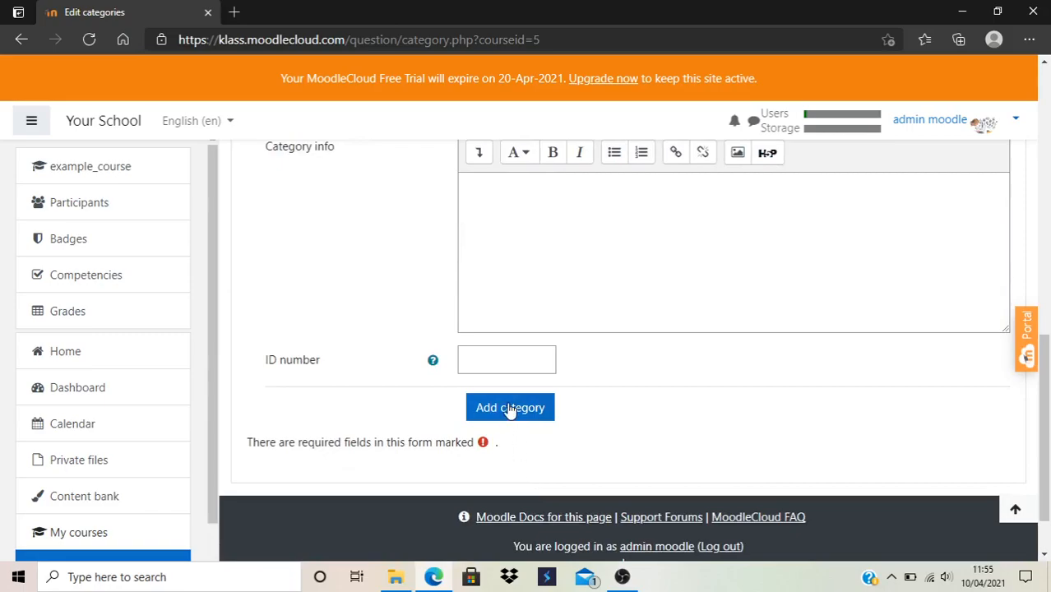
click(510, 409)
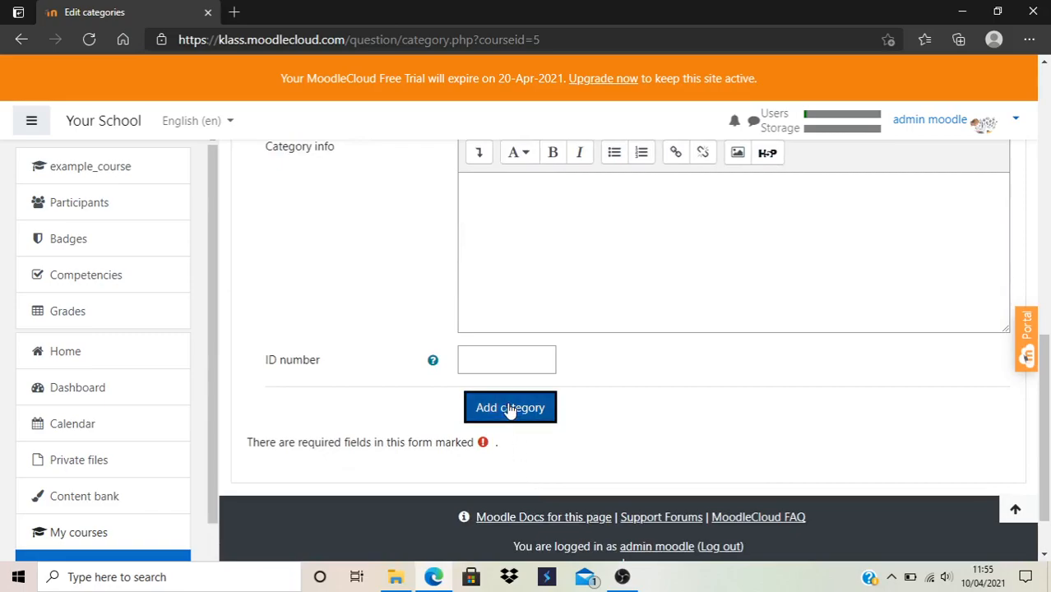
click(509, 406)
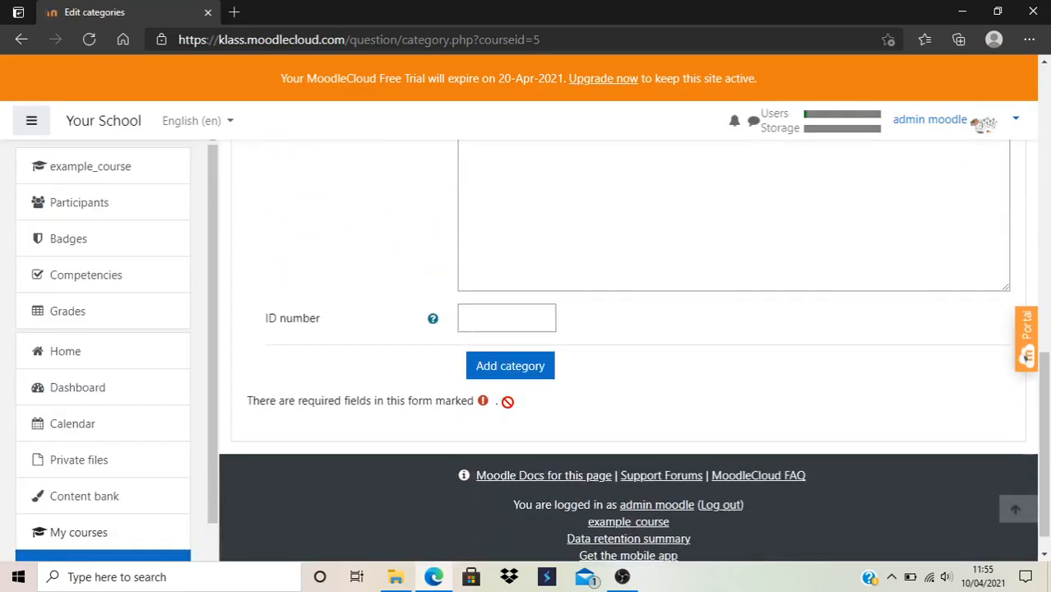
Return to the question bank's questions and select the Question for Final Exam category.
scroll(666, 341, up, 4)
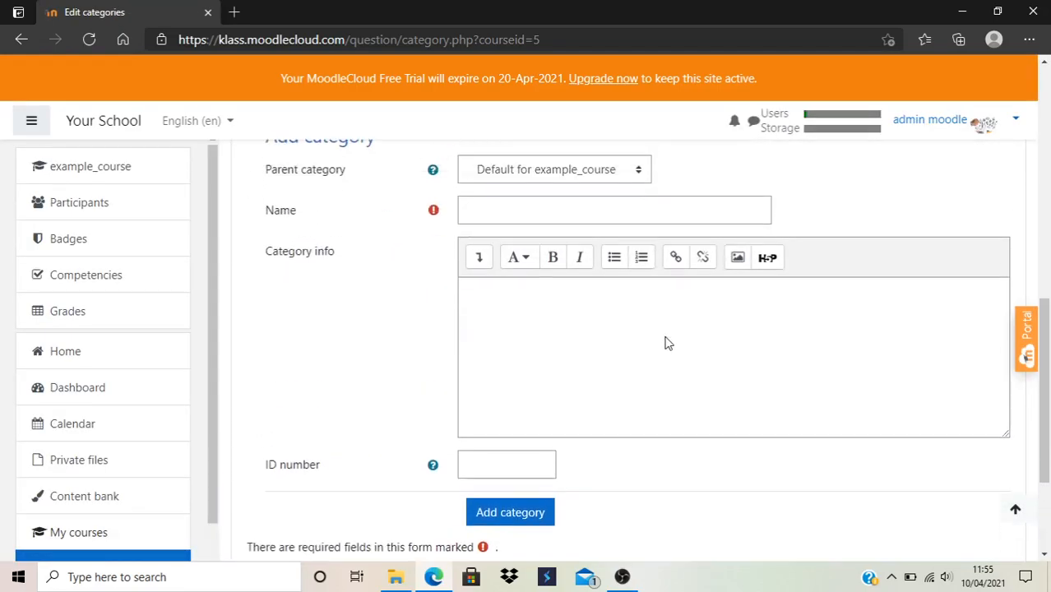
scroll(666, 341, up, 10)
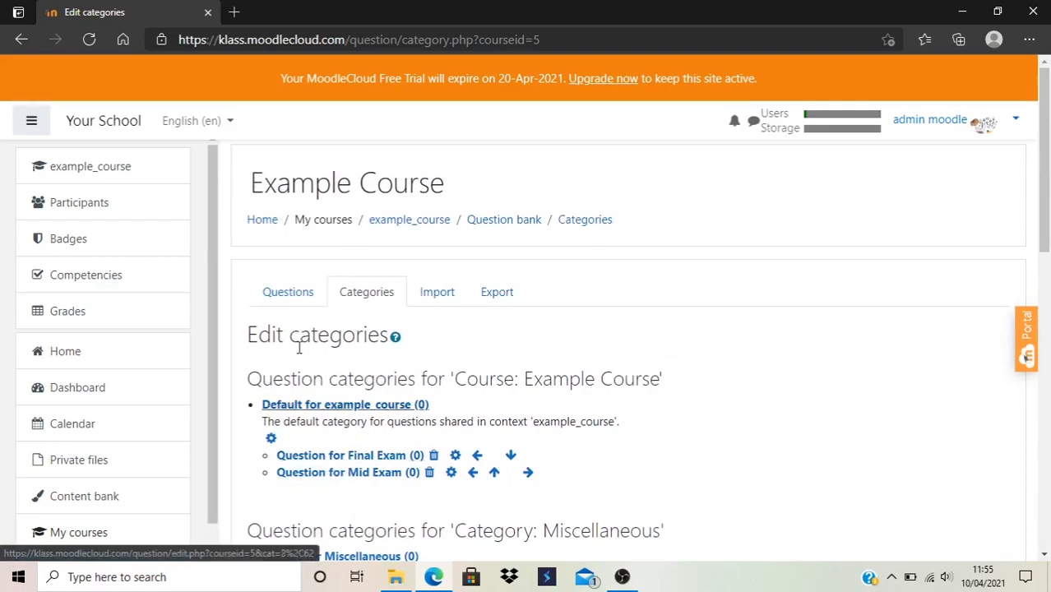
click(286, 292)
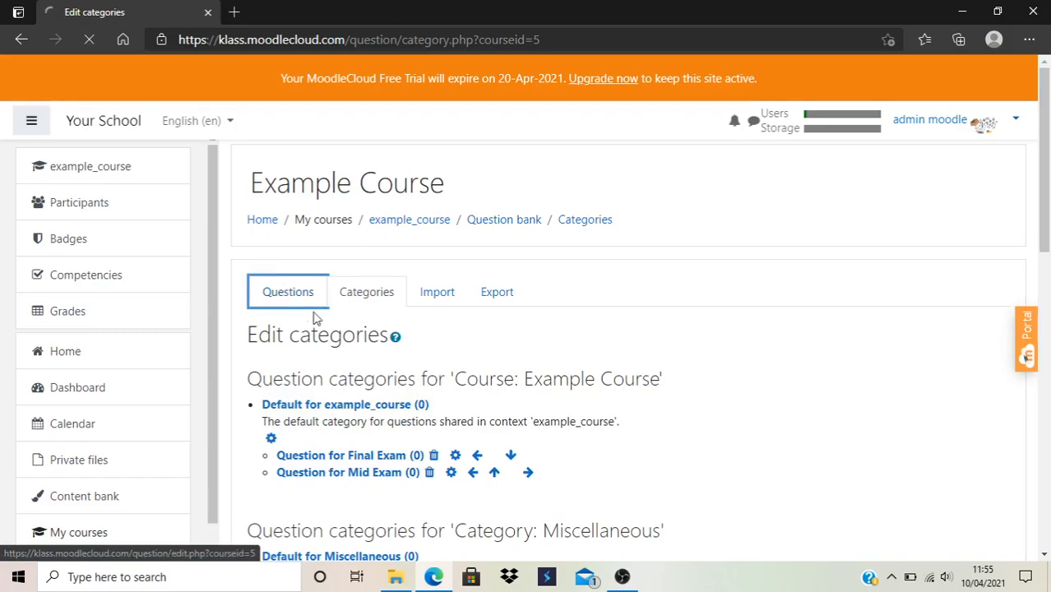
scroll(475, 393, down, 1)
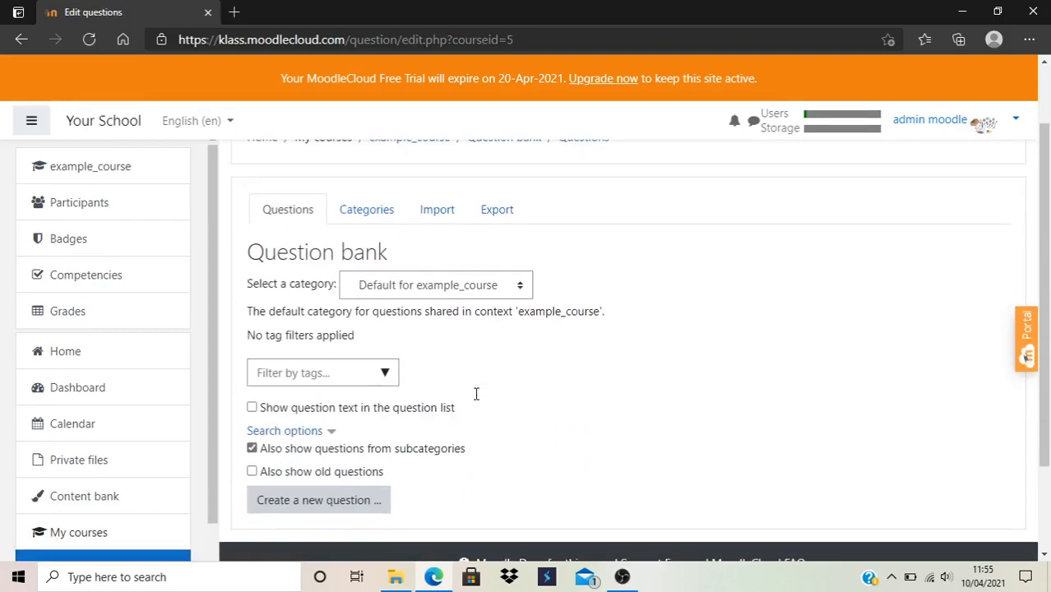
click(462, 284)
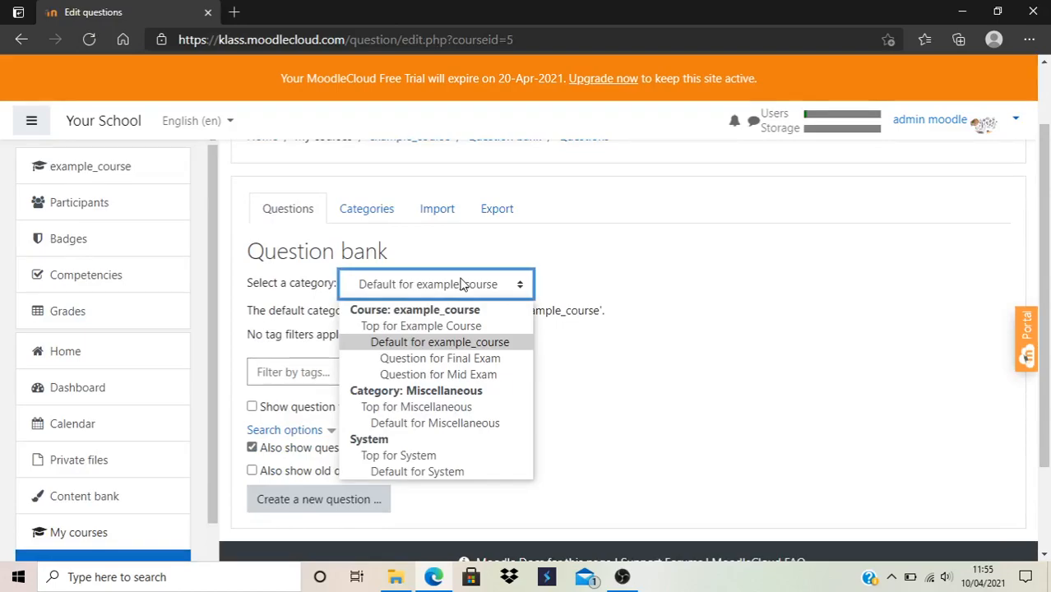
click(443, 359)
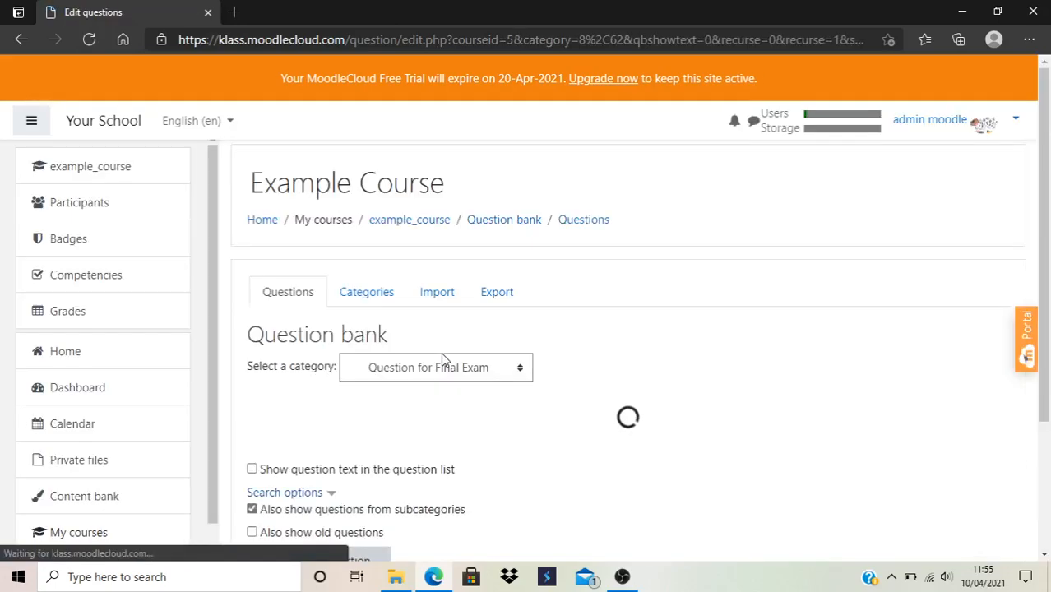
Start creating a new question of the Multiple choice type in the Question for Final Exam category.
scroll(443, 358, down, 1)
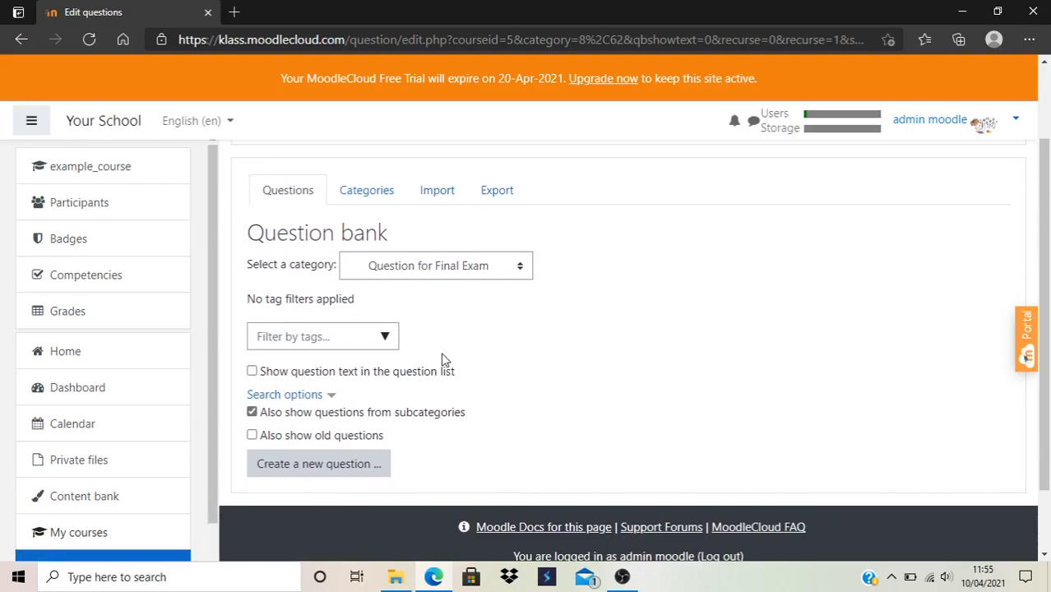
click(336, 462)
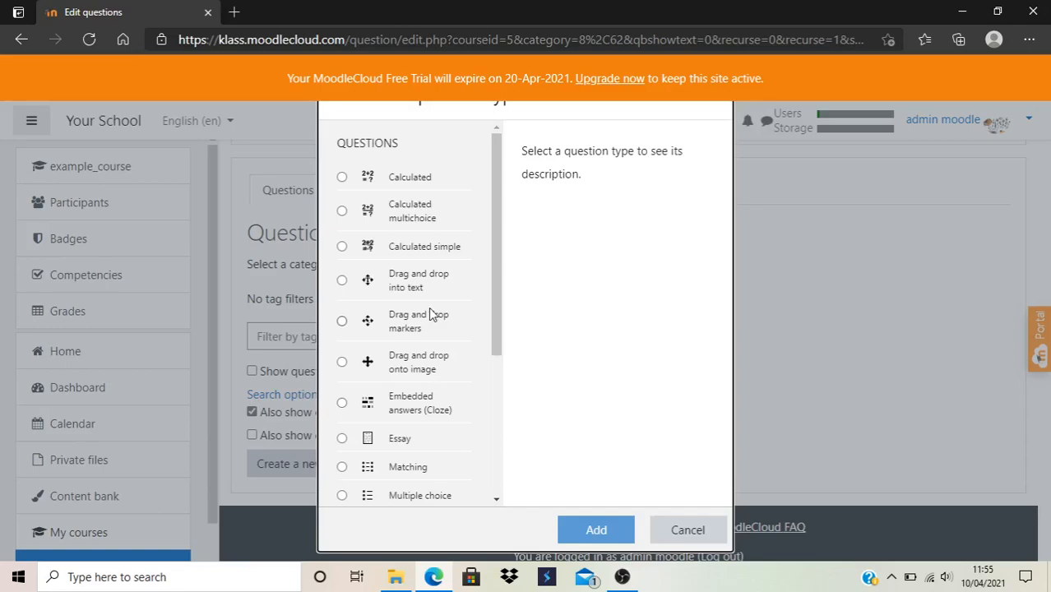
scroll(430, 314, down, 3)
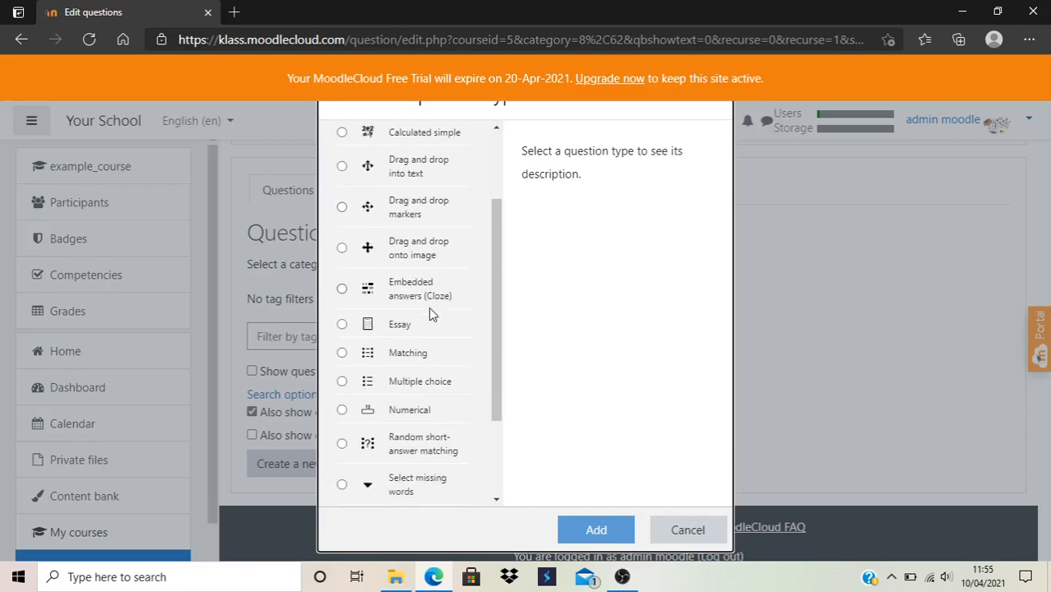
scroll(430, 310, down, 1)
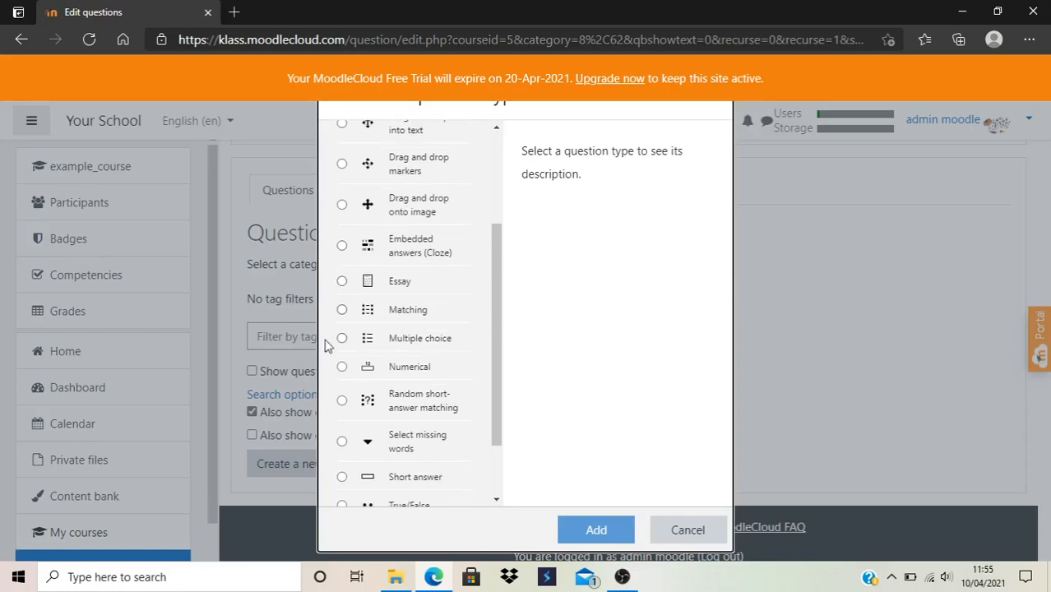
click(342, 340)
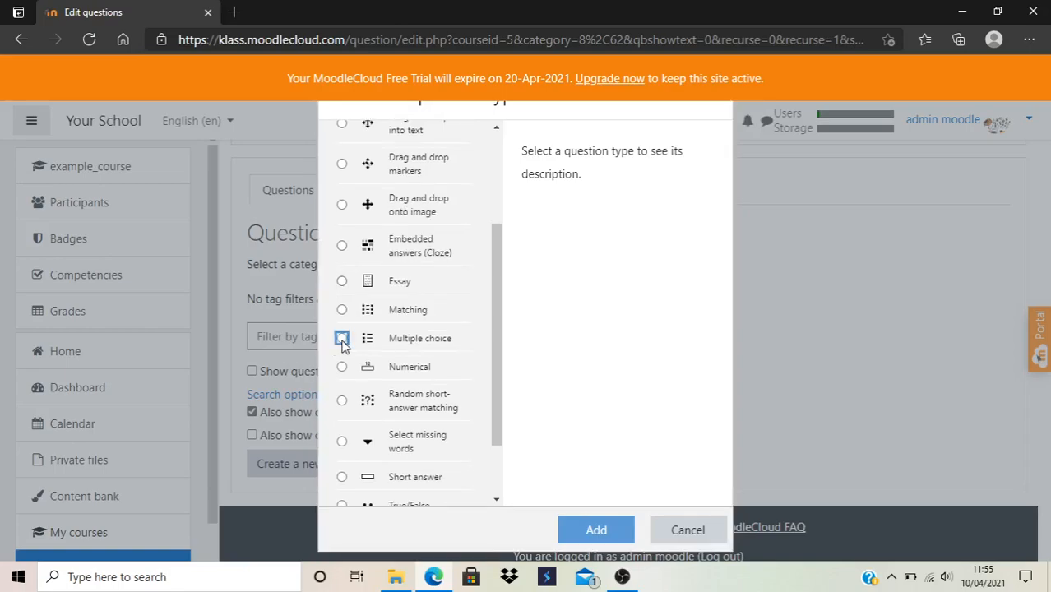
click(596, 531)
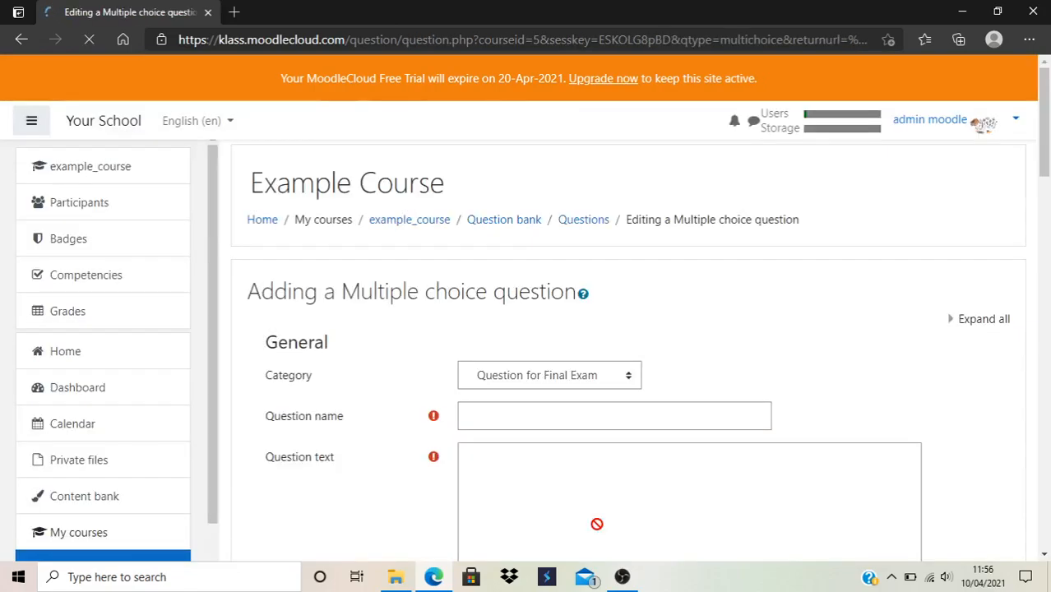
click(585, 429)
scroll(585, 428, down, 1)
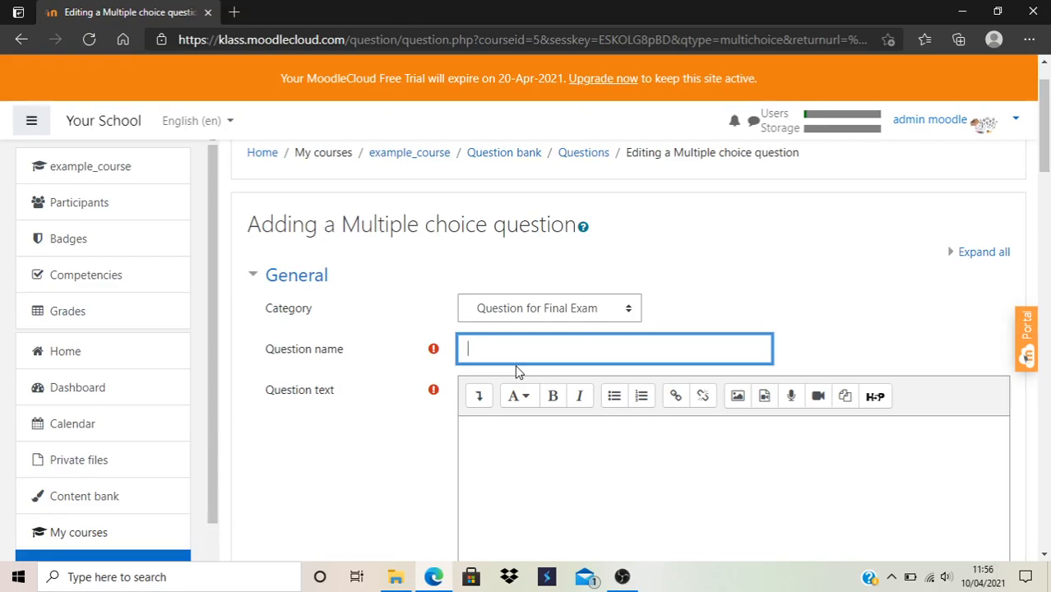
click(518, 439)
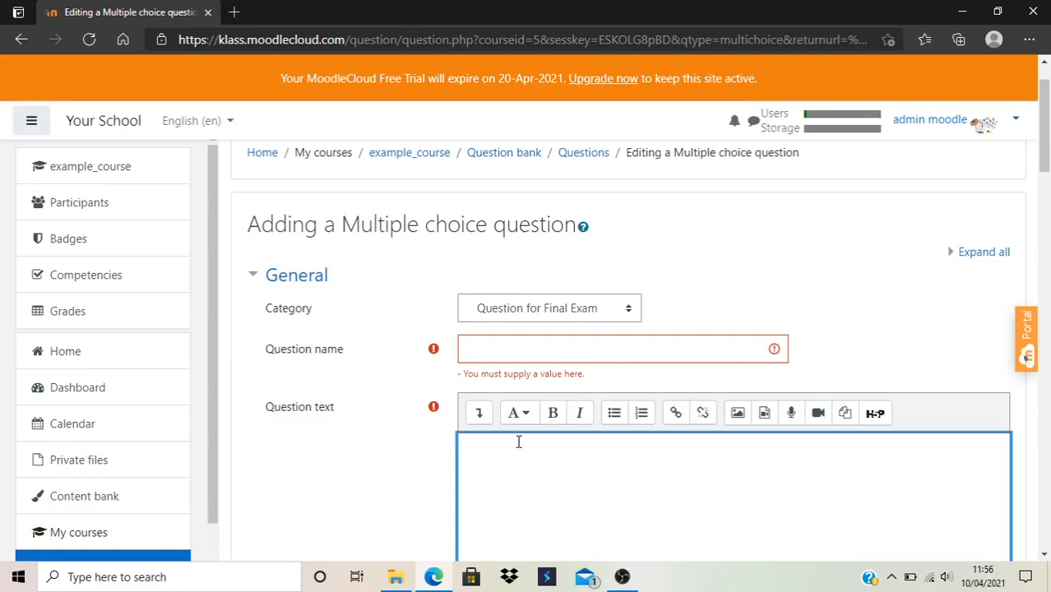
text(The color of)
scroll(518, 444, down, 8)
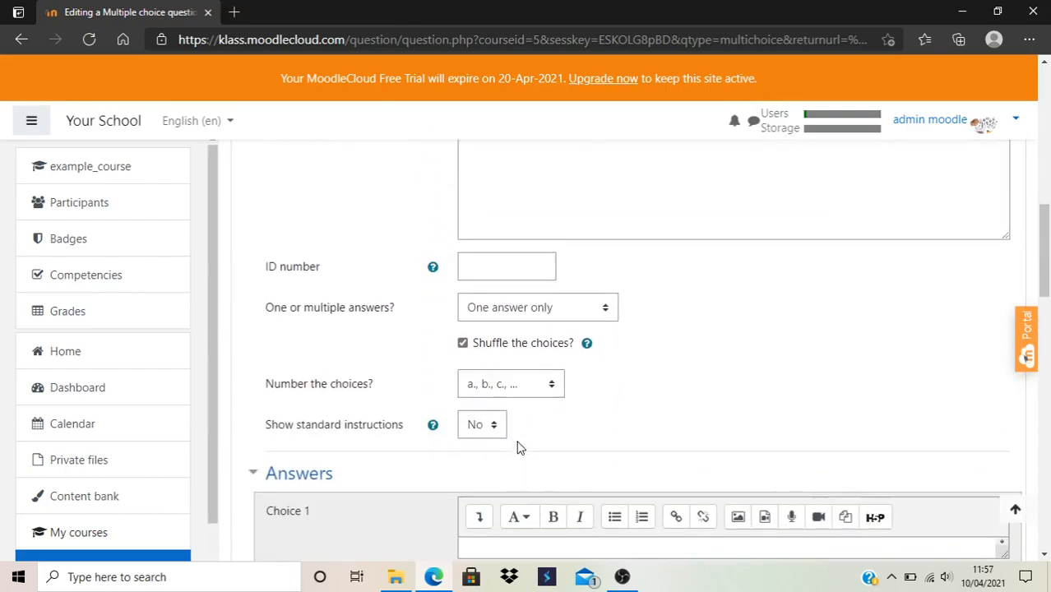
scroll(518, 444, up, 5)
key(ctrl+a)
key(BackSpace)
Enter "3+2=" as the question text of the multiple choice question.
text(3)
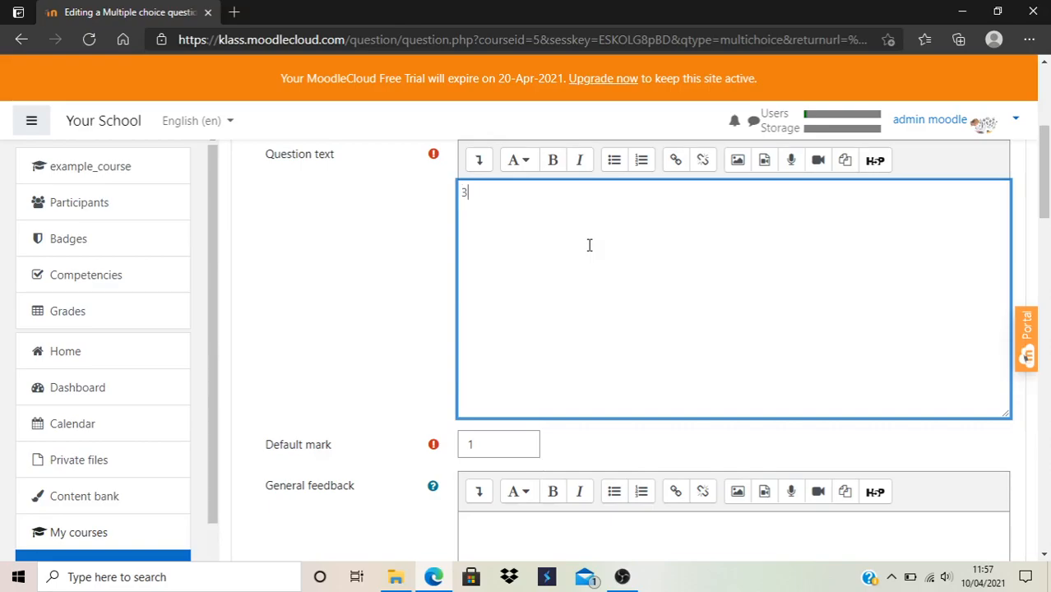
text(+2=)
scroll(589, 245, up, 1)
scroll(589, 246, down, 1)
scroll(589, 245, up, 3)
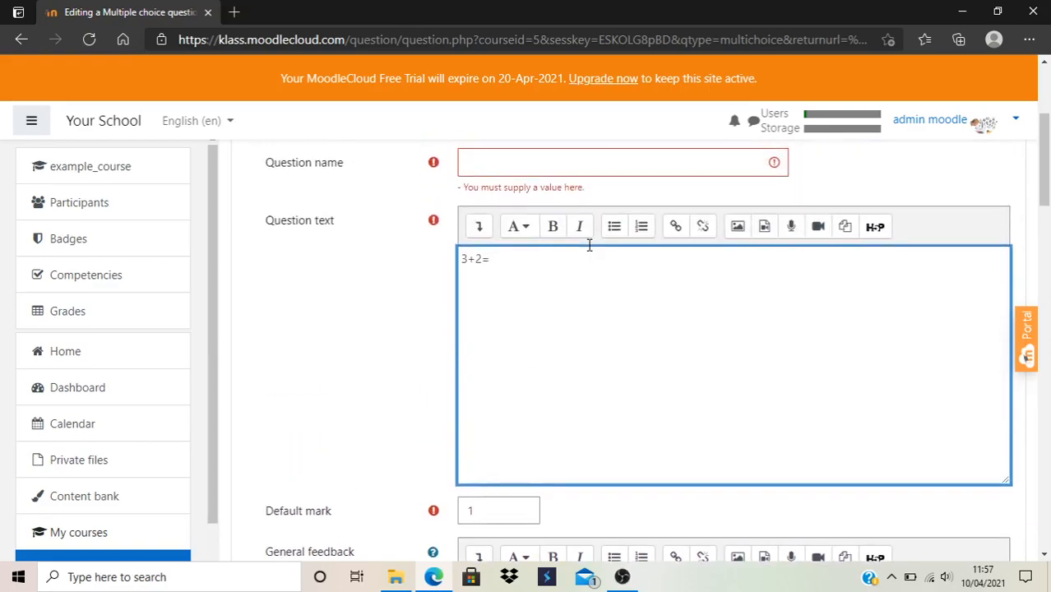
click(565, 274)
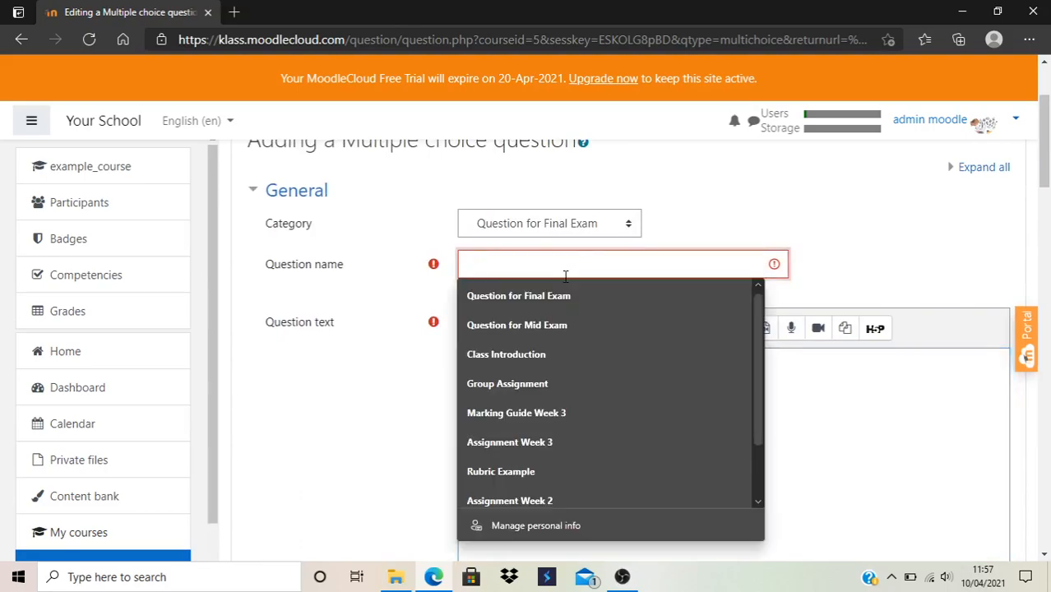
text(Math)
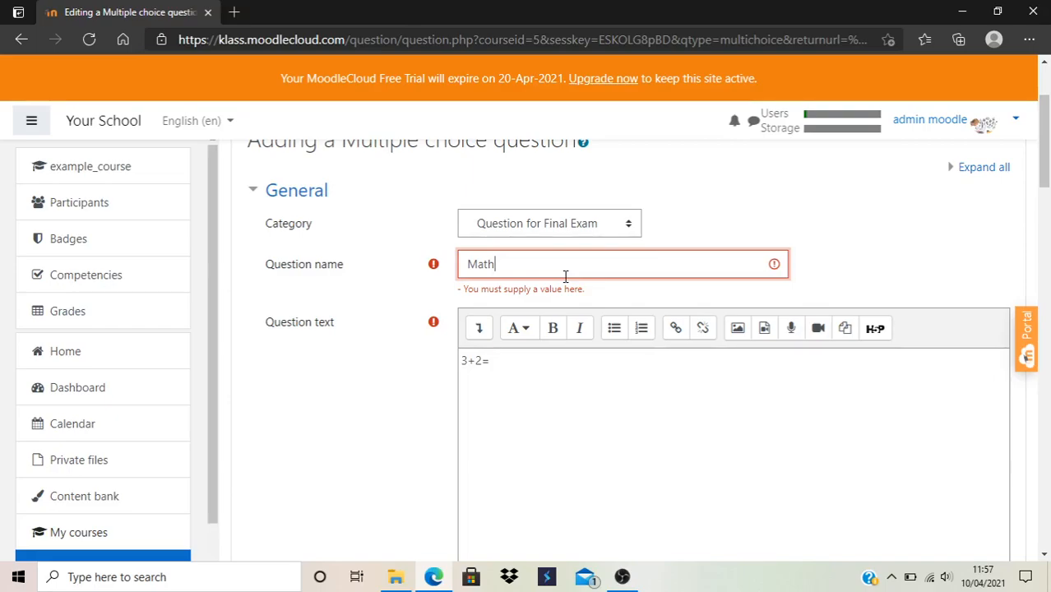
key(ctrl+a)
key(BackSpace)
scroll(565, 276, down, 4)
scroll(565, 280, up, 5)
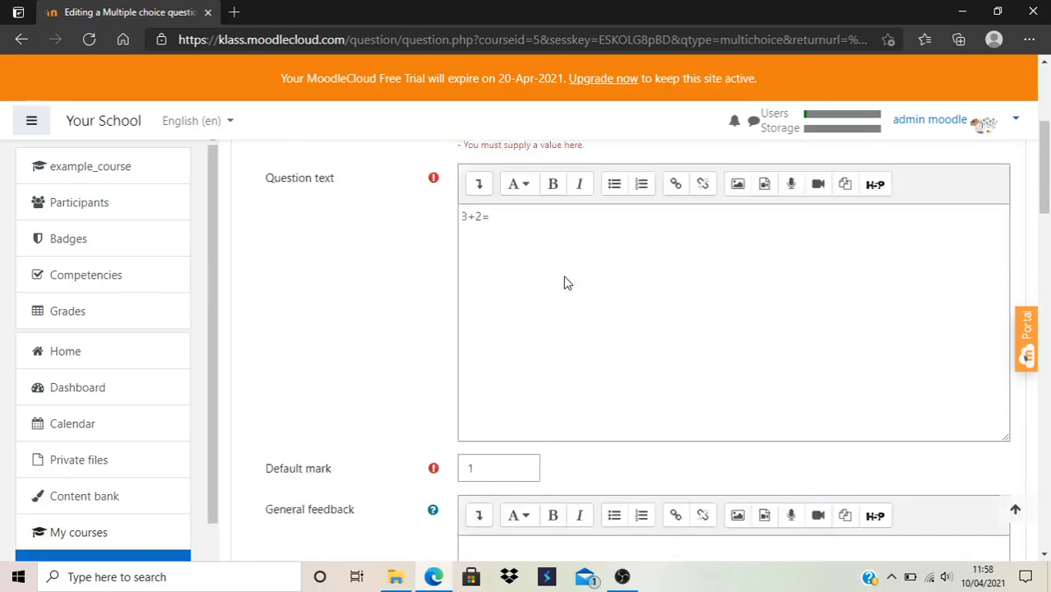
Name the multiple choice question "Addition-Q1".
scroll(563, 282, up, 1)
text(Addition-)
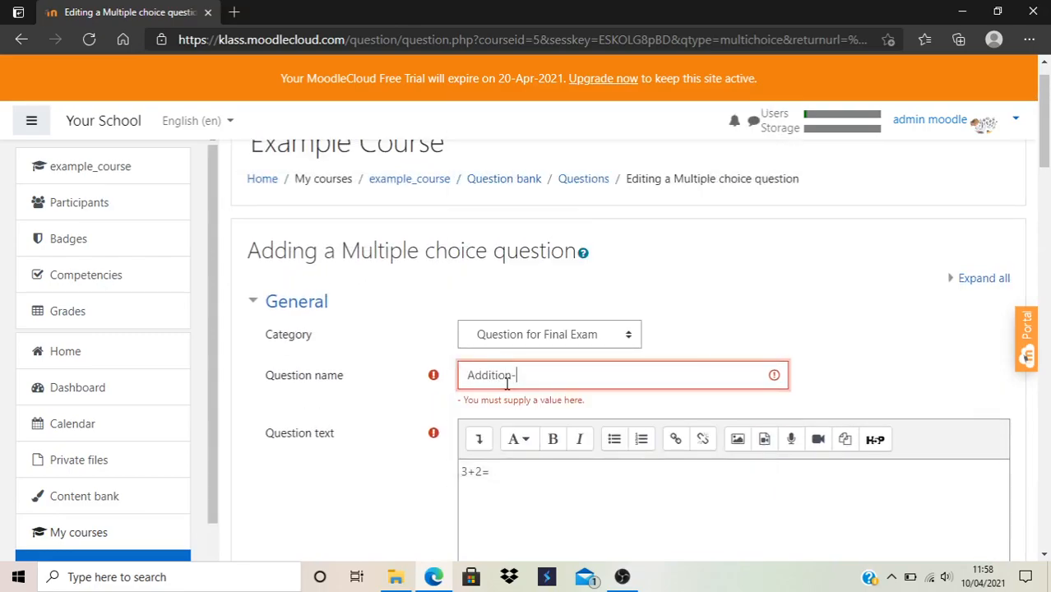
text(Q1)
Choose "One answer only" as the question's one-or-multiple-answers setting.
scroll(461, 415, down, 1)
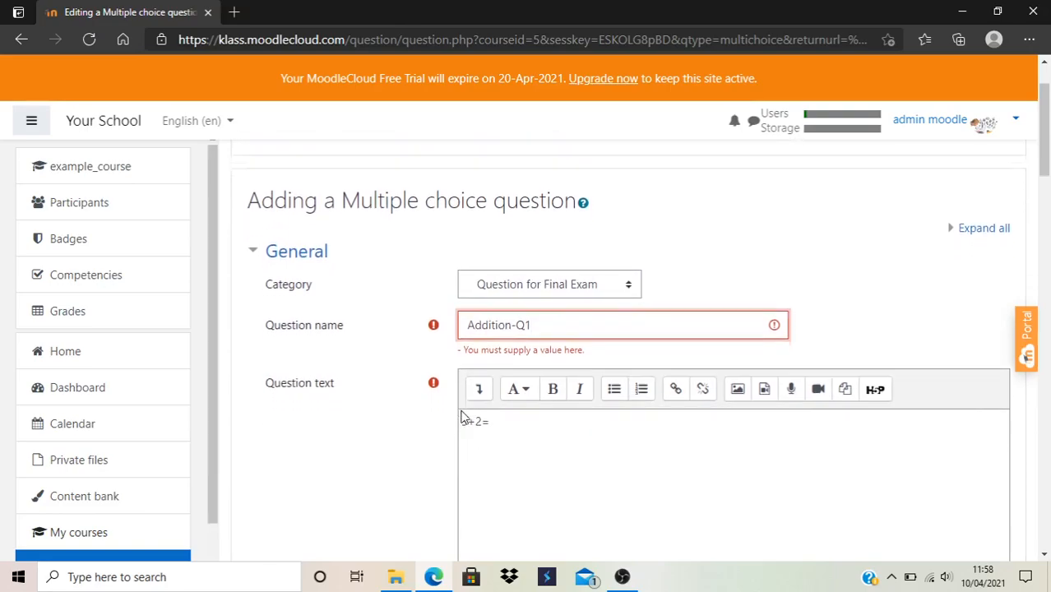
scroll(460, 415, down, 1)
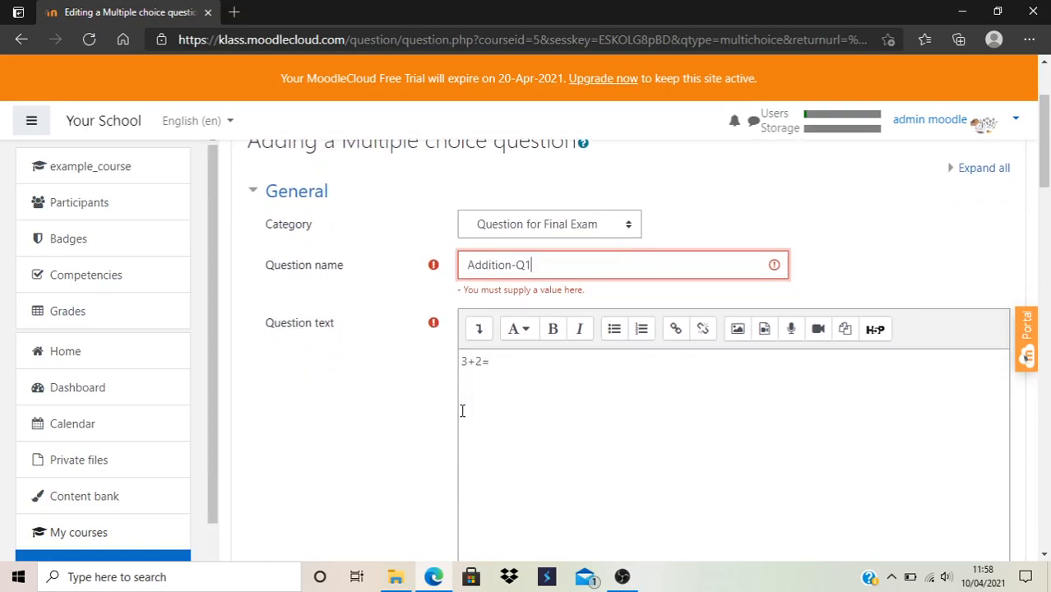
scroll(462, 411, down, 1)
scroll(462, 411, down, 5)
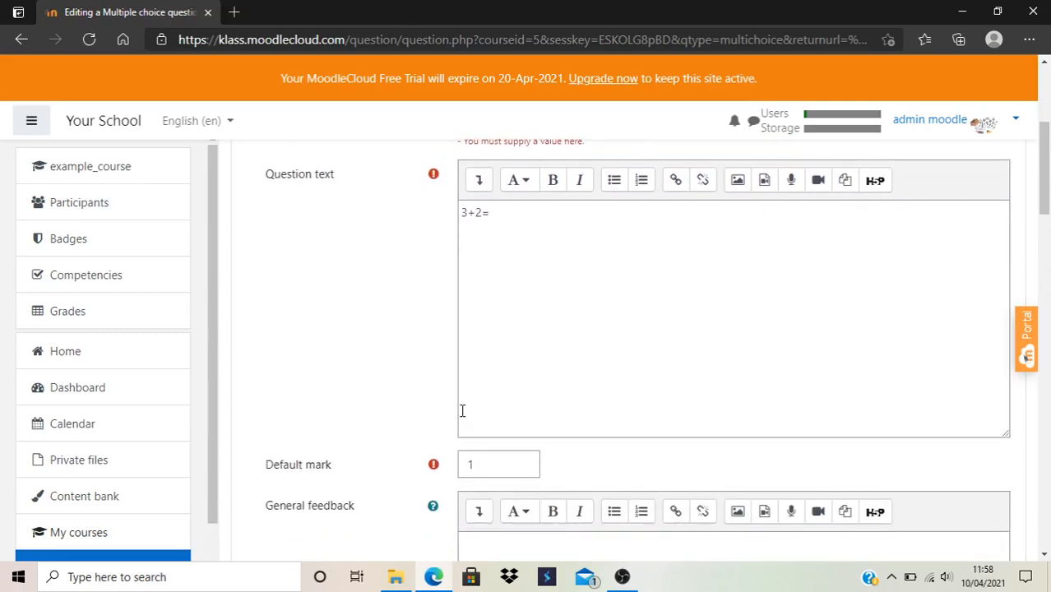
scroll(462, 411, down, 4)
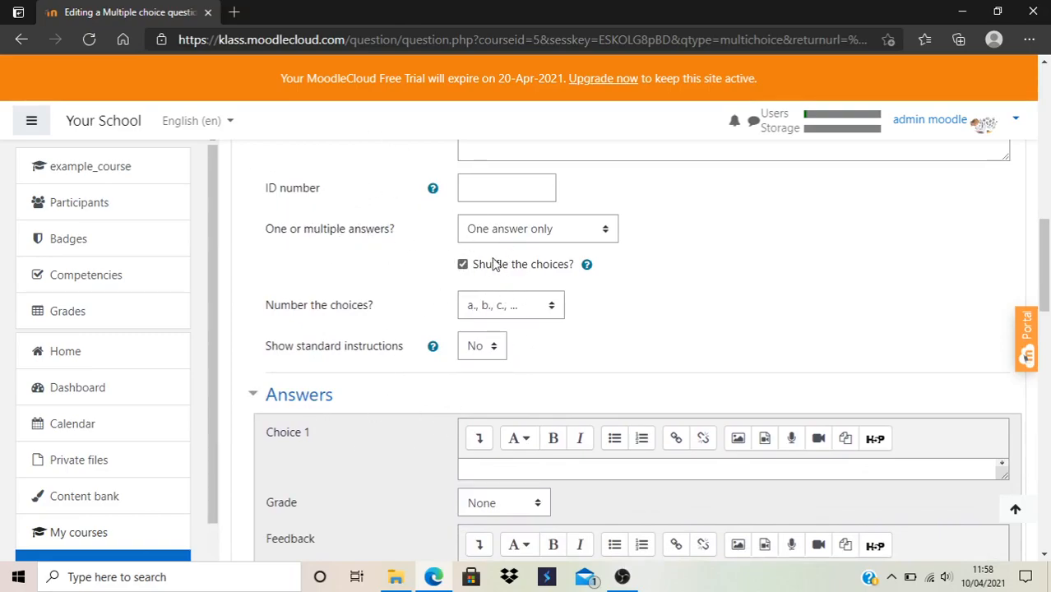
click(511, 232)
click(512, 232)
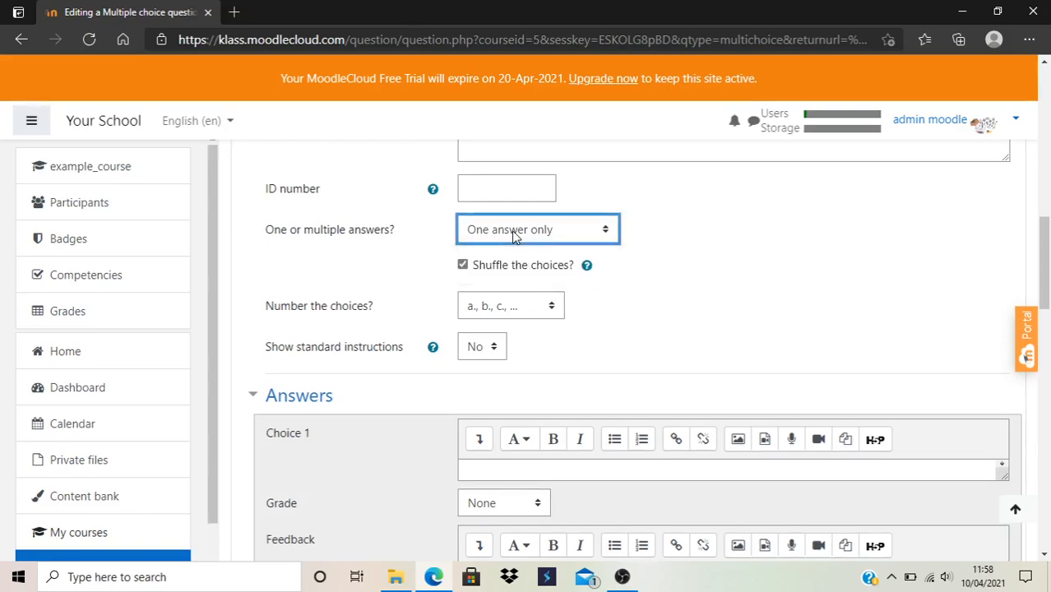
Enter the answer options 7 for Choice 1, 5 for Choice 2 and 10 for Choice 3.
scroll(511, 230, down, 1)
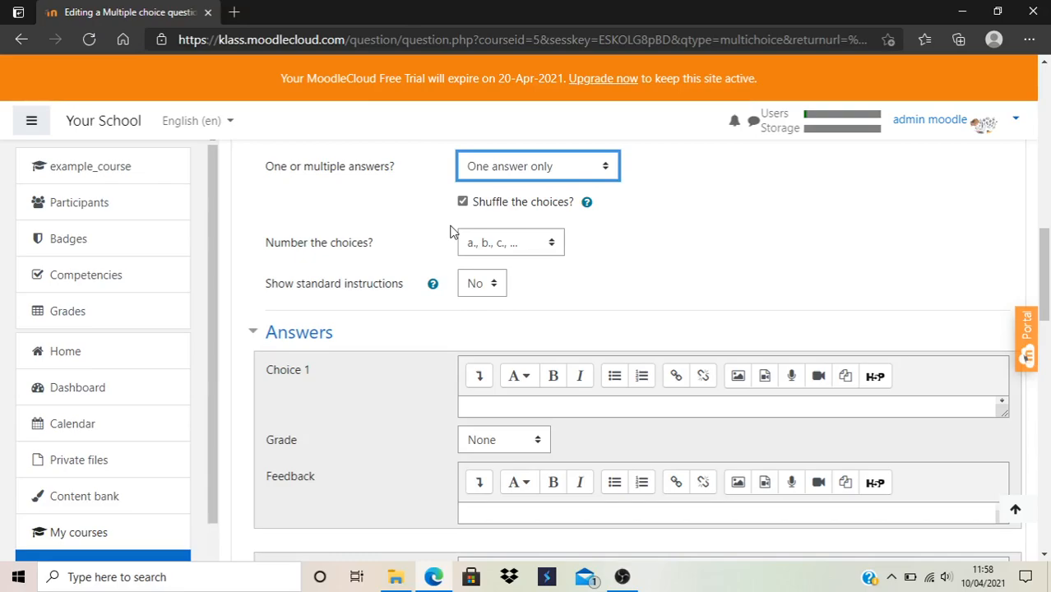
scroll(450, 232, down, 2)
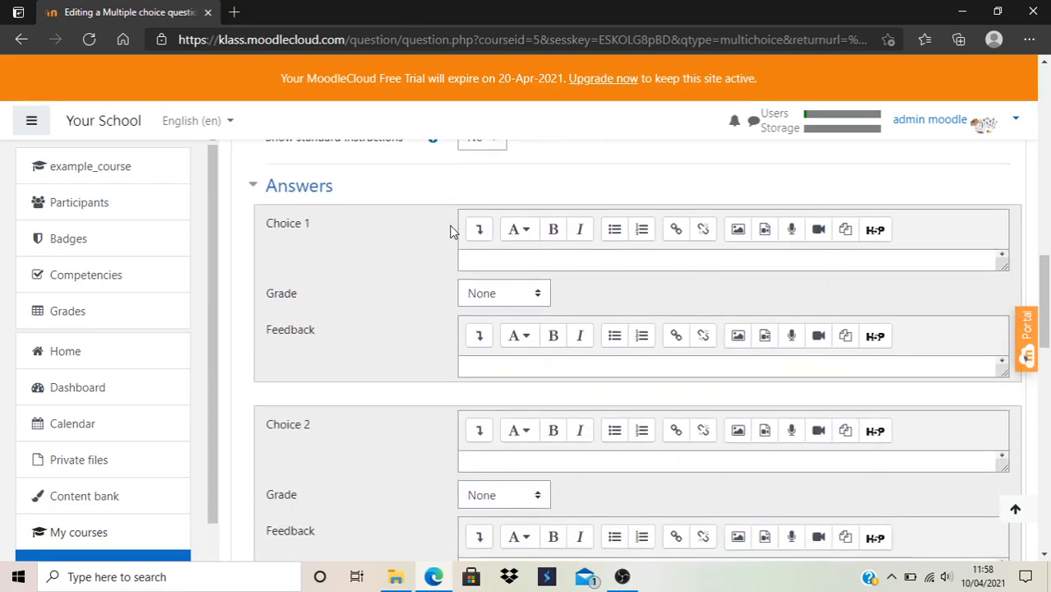
click(499, 264)
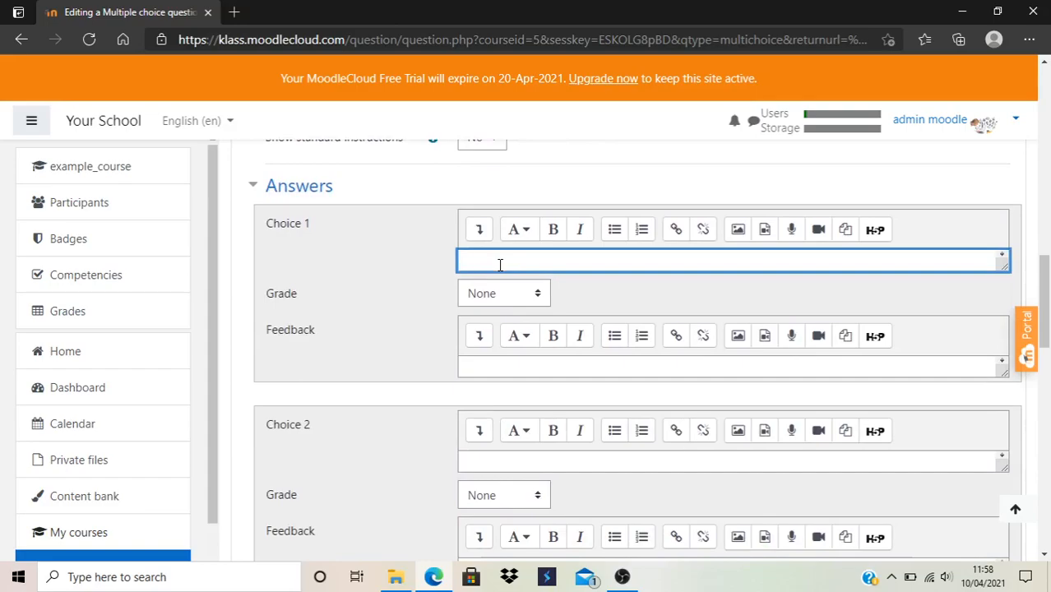
text(7)
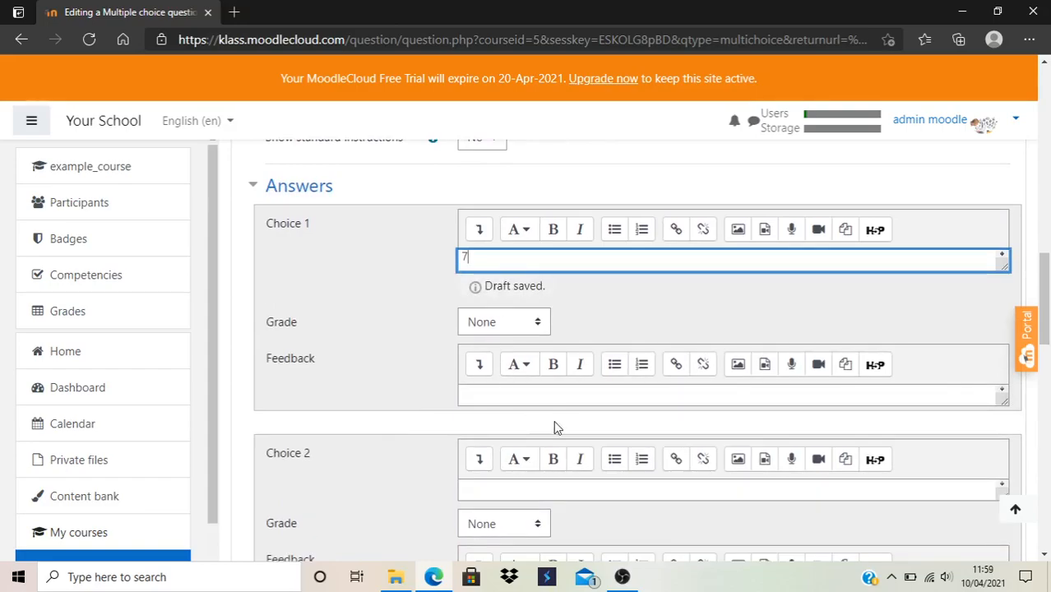
scroll(553, 423, down, 1)
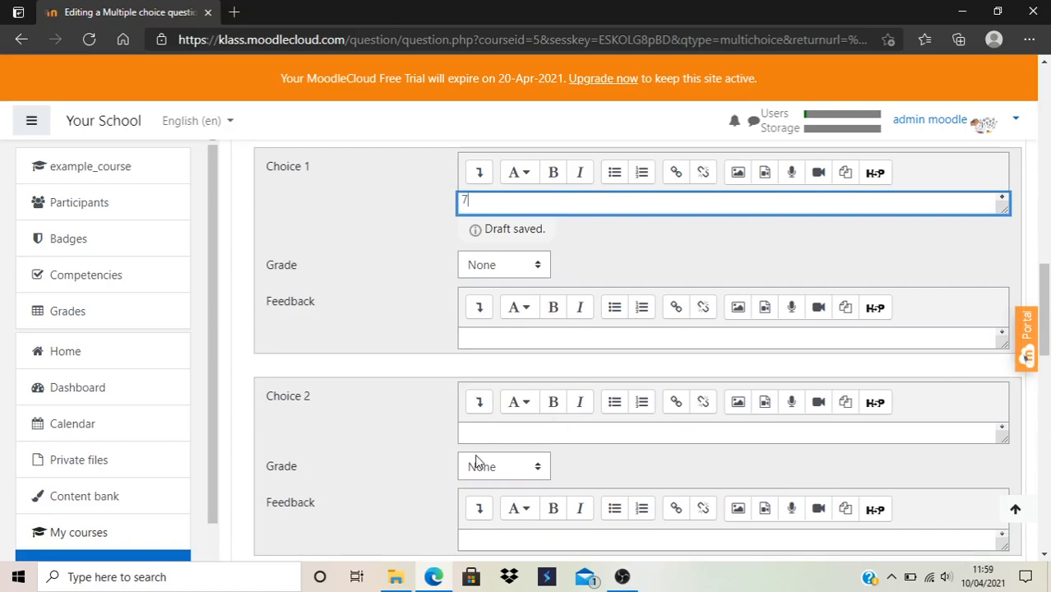
click(498, 431)
text(5)
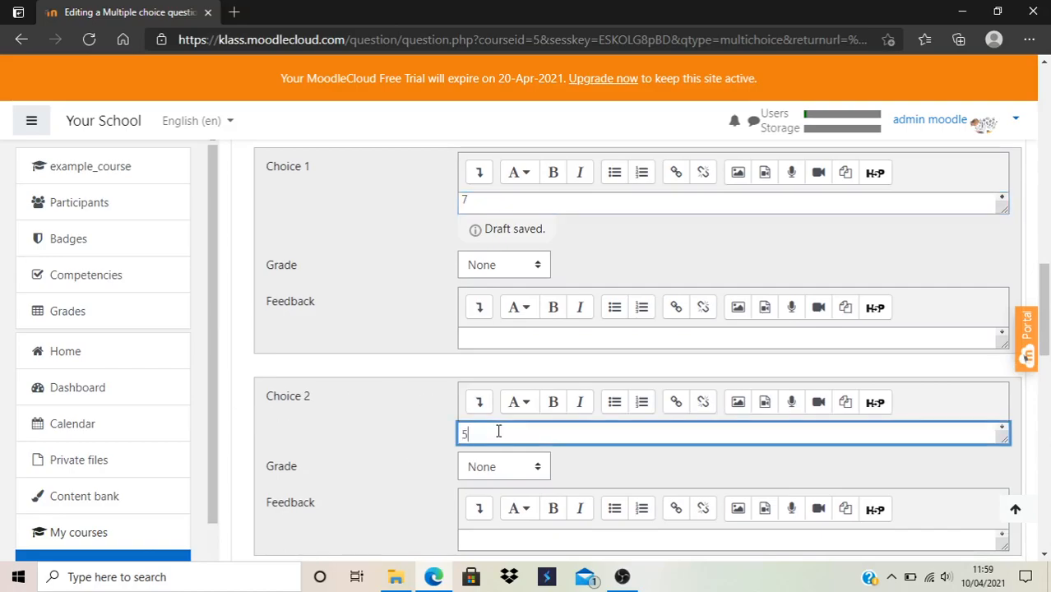
scroll(612, 479, down, 2)
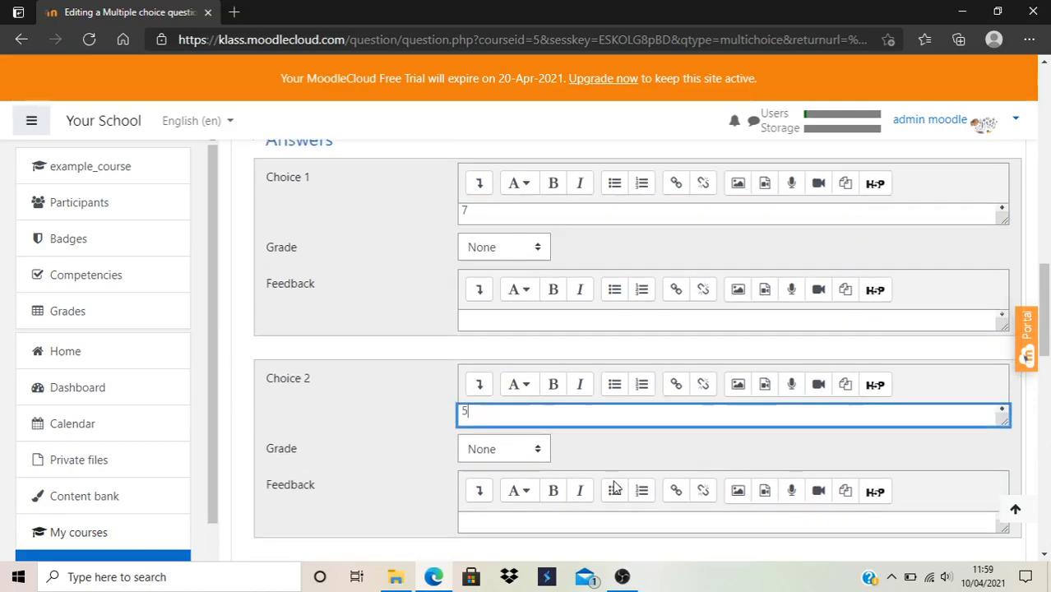
click(548, 467)
text(10)
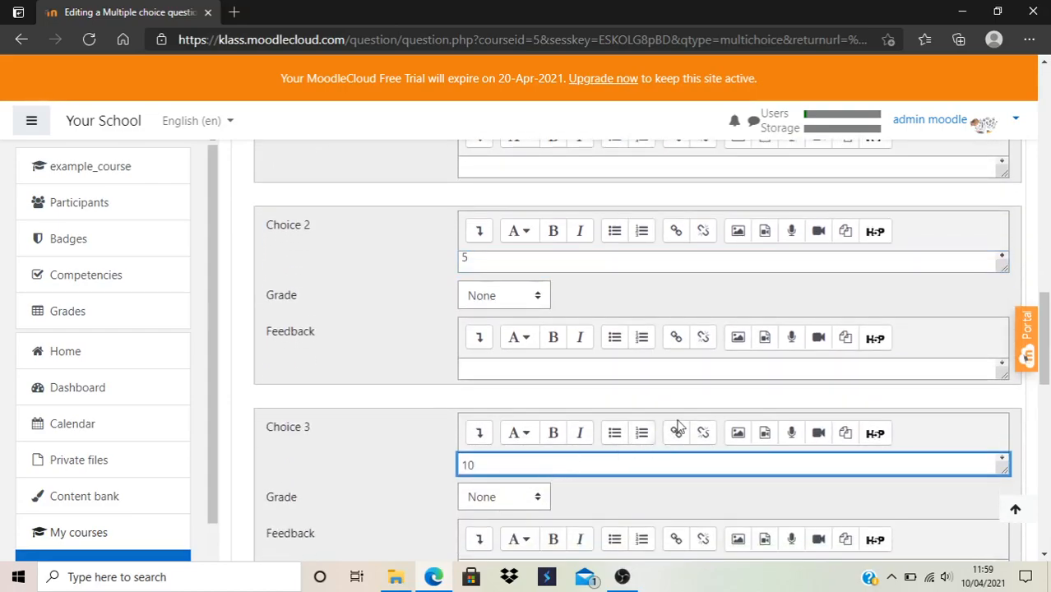
Mark the answer 5 in Choice 2 as correct by setting its grade to 100%.
scroll(675, 425, up, 1)
scroll(676, 424, up, 1)
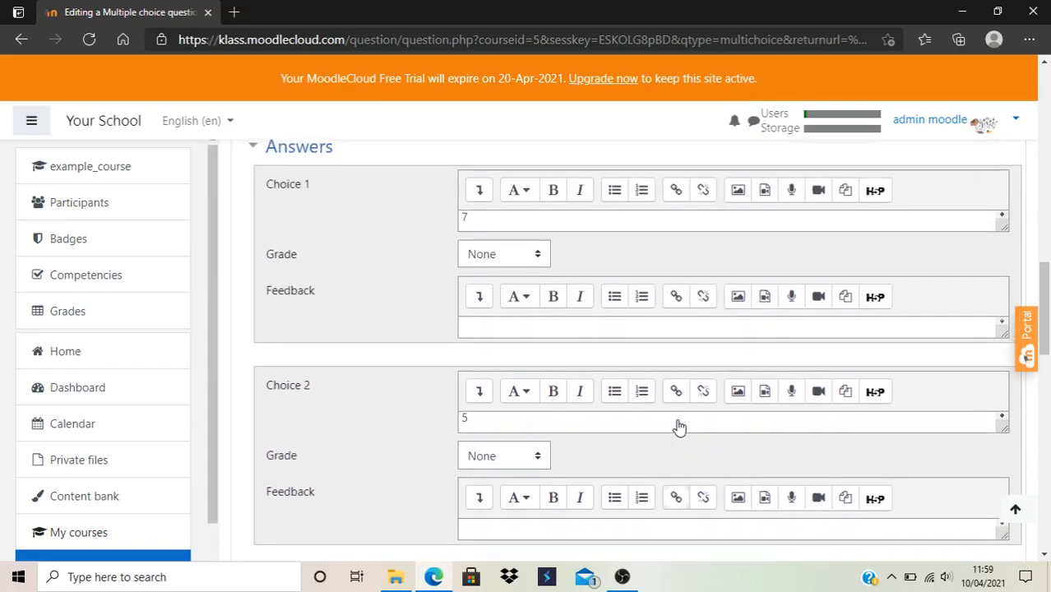
scroll(678, 420, down, 1)
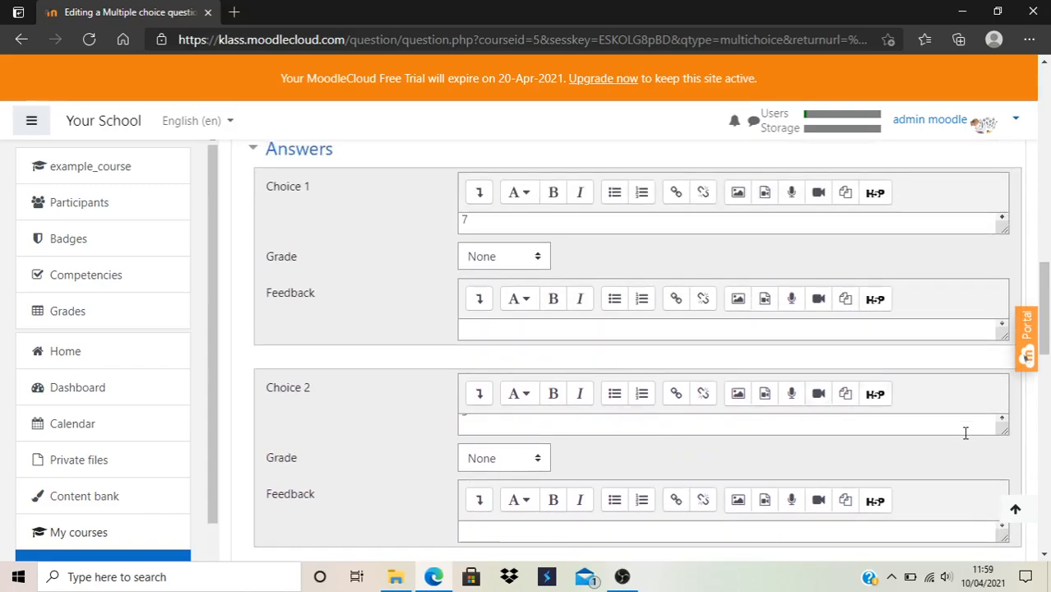
scroll(1037, 455, down, 3)
scroll(1037, 456, down, 3)
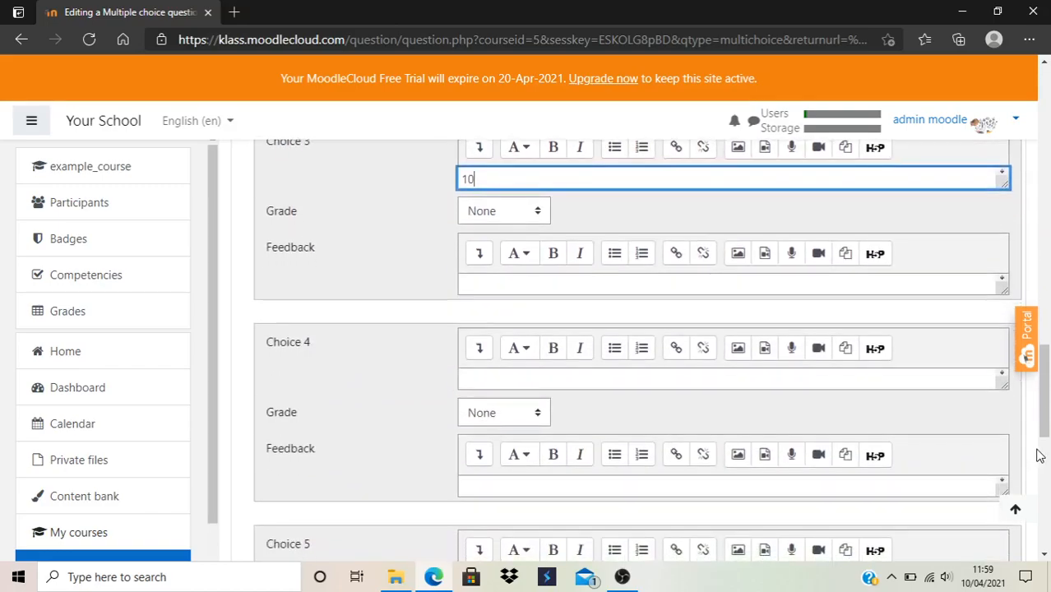
scroll(580, 412, down, 3)
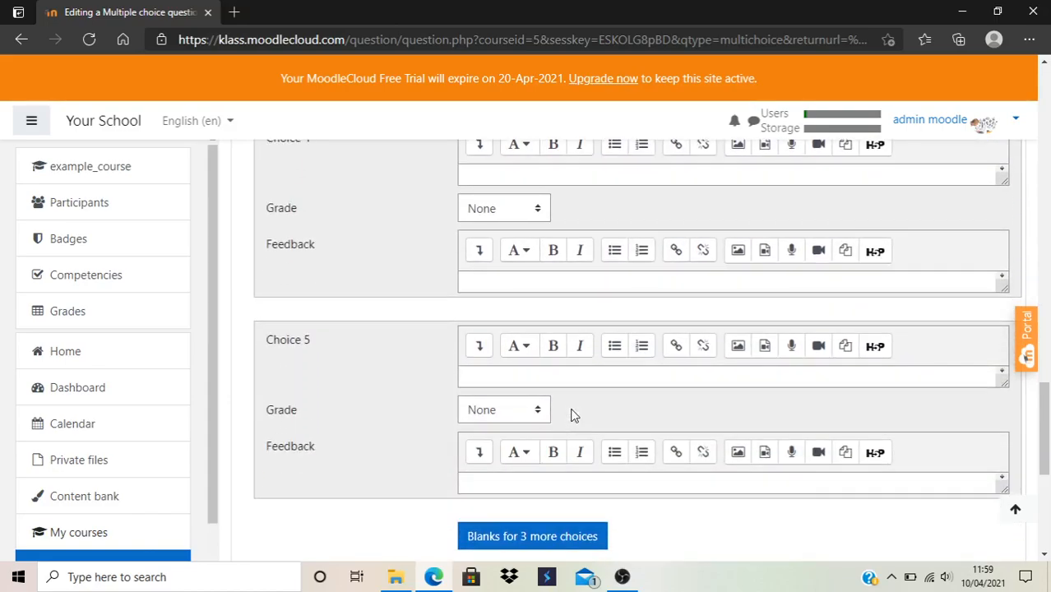
scroll(574, 415, up, 1)
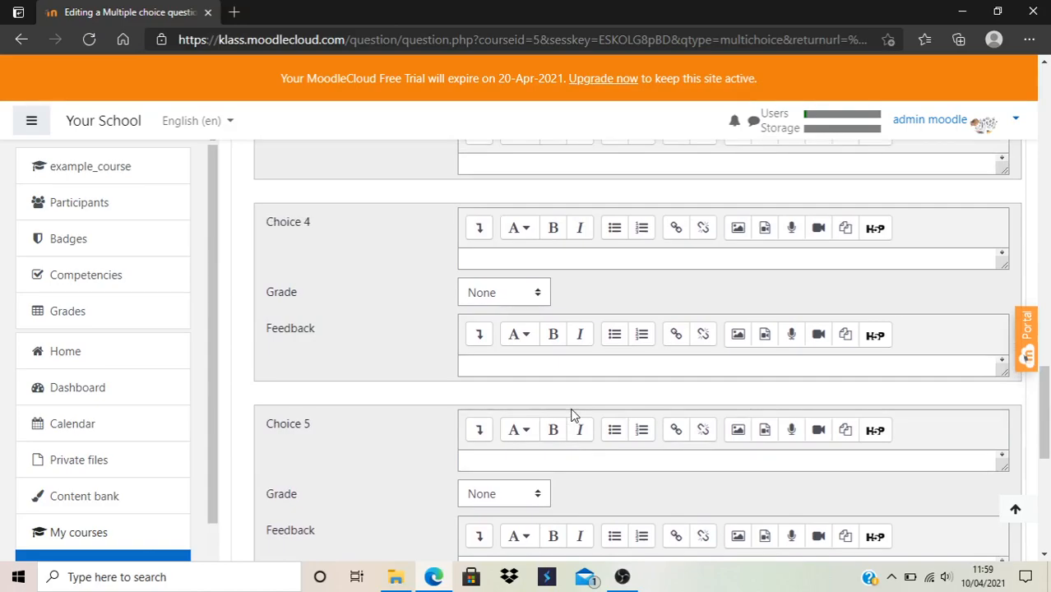
scroll(573, 415, up, 5)
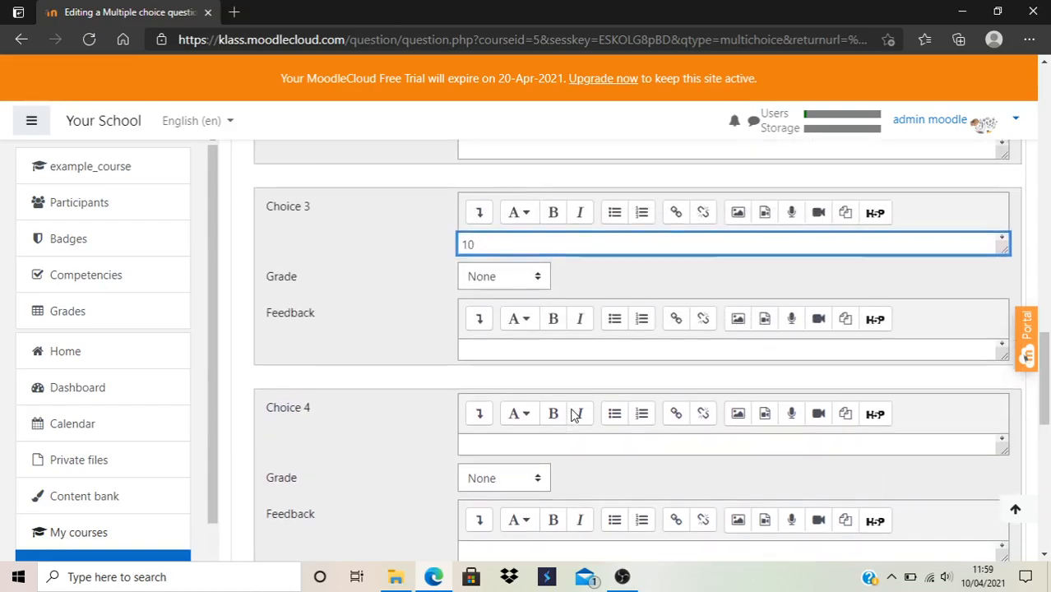
scroll(573, 415, up, 1)
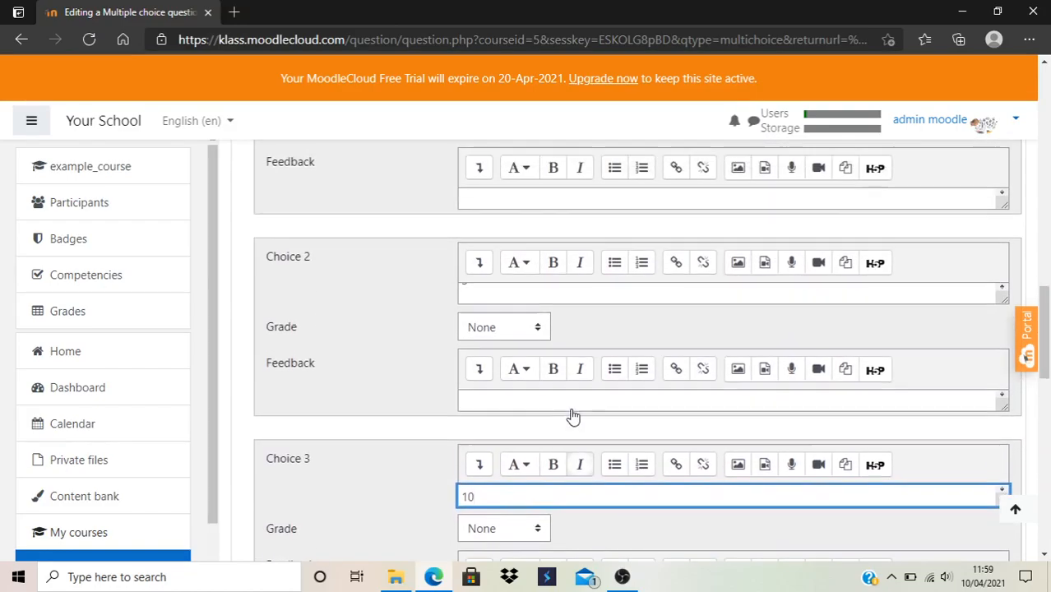
click(558, 313)
text(5)
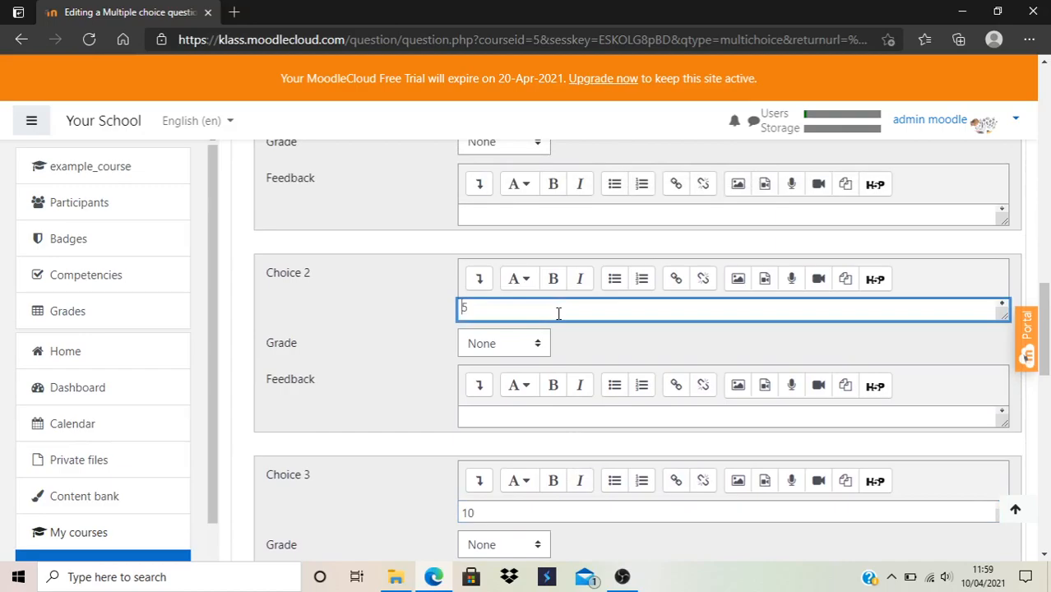
click(481, 345)
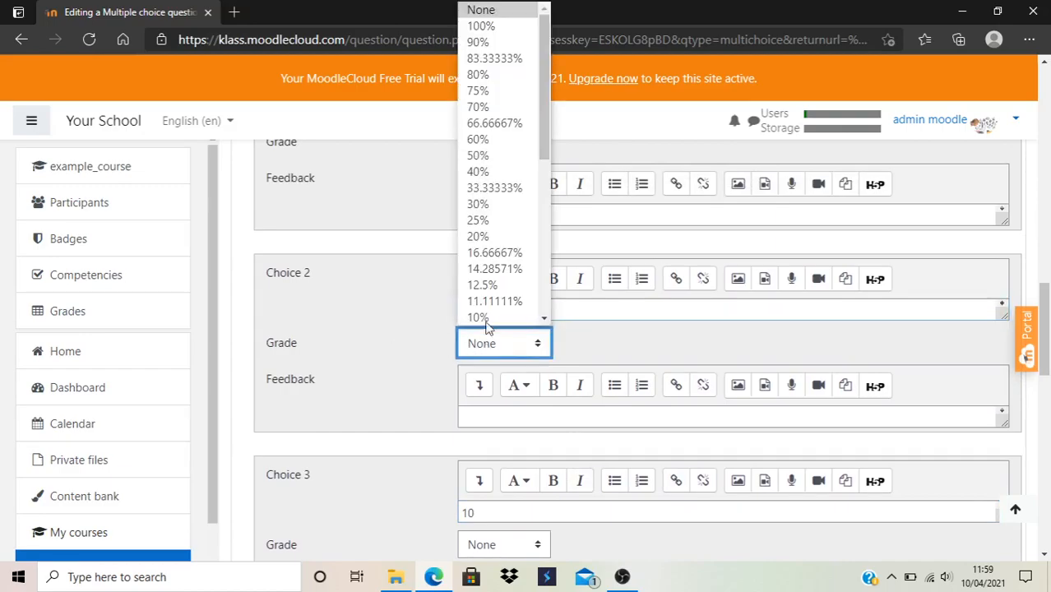
click(490, 28)
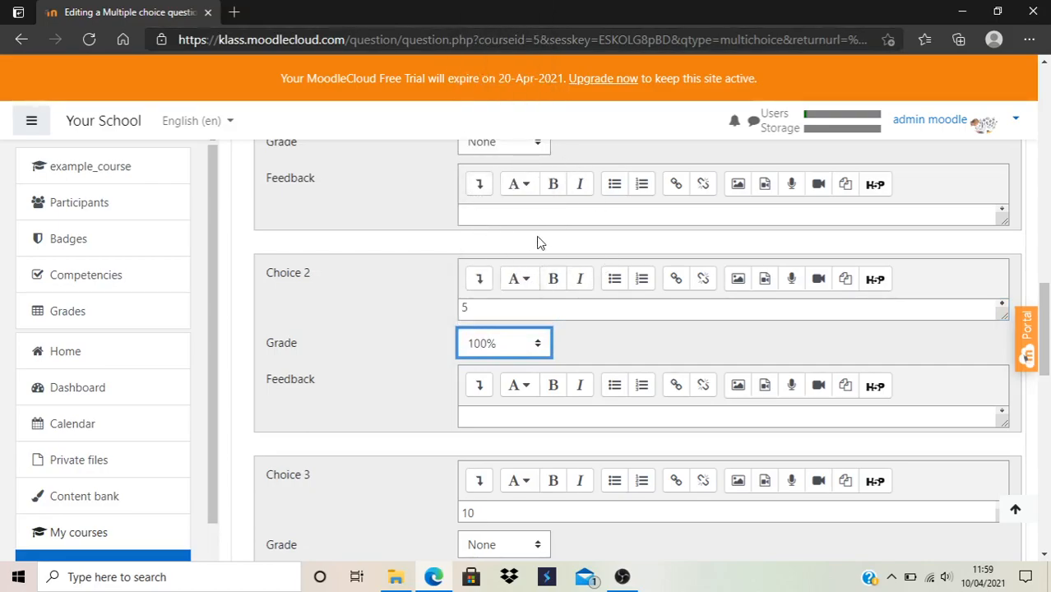
Review the answer choices of the multiple choice question and save it to the question bank.
scroll(656, 258, up, 2)
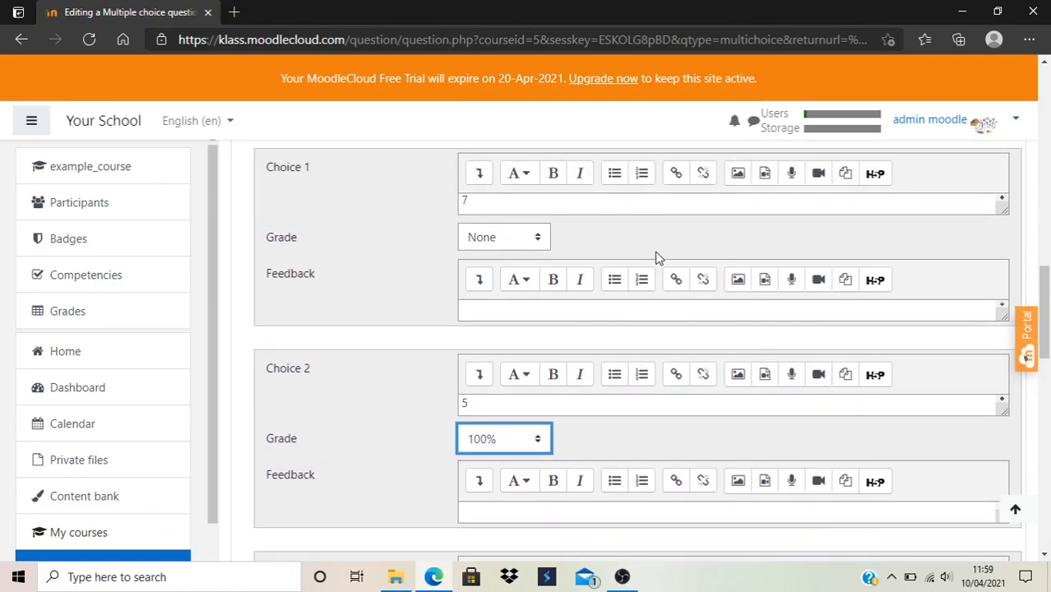
scroll(656, 258, down, 8)
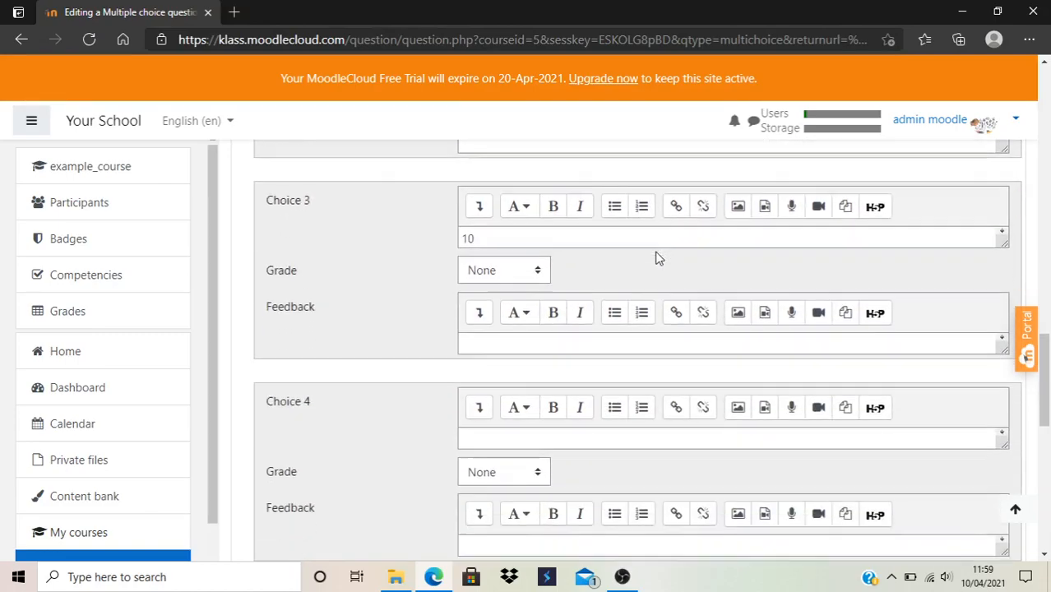
scroll(656, 257, down, 4)
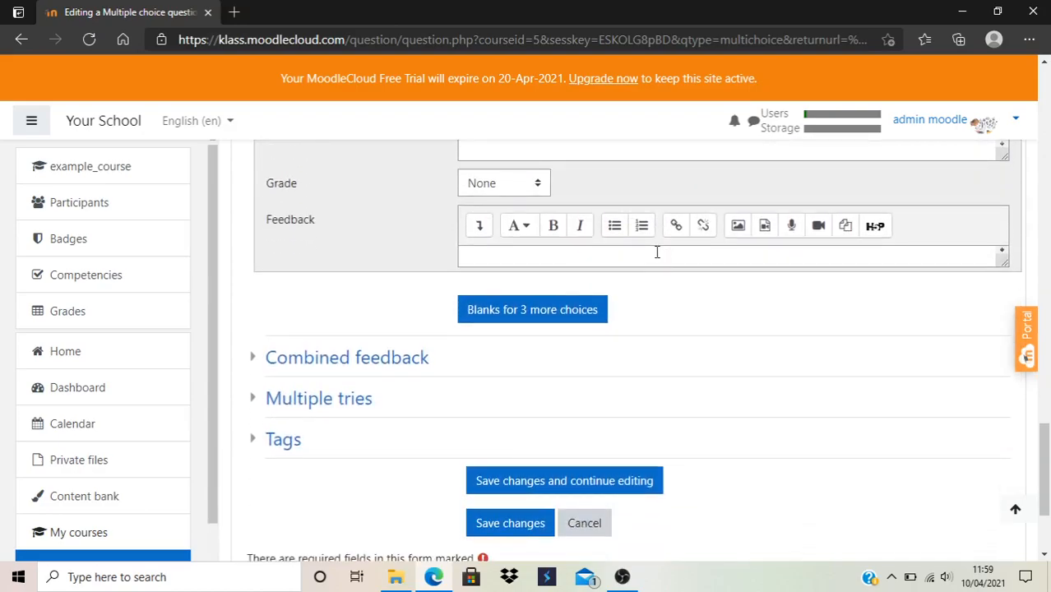
click(517, 537)
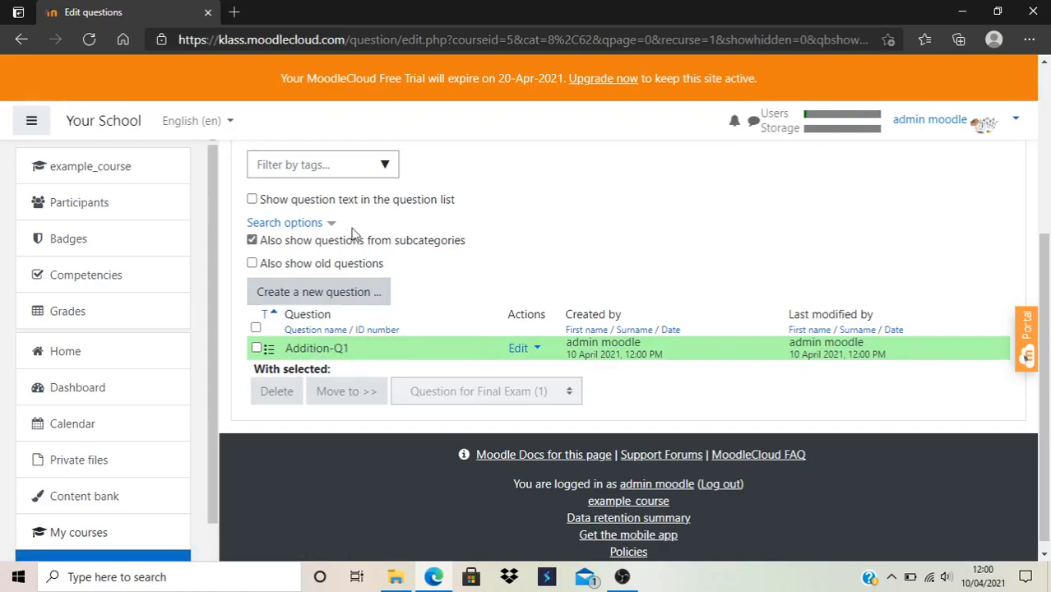
Examine the list of question types offered for a new question, and close it without adding one.
click(351, 291)
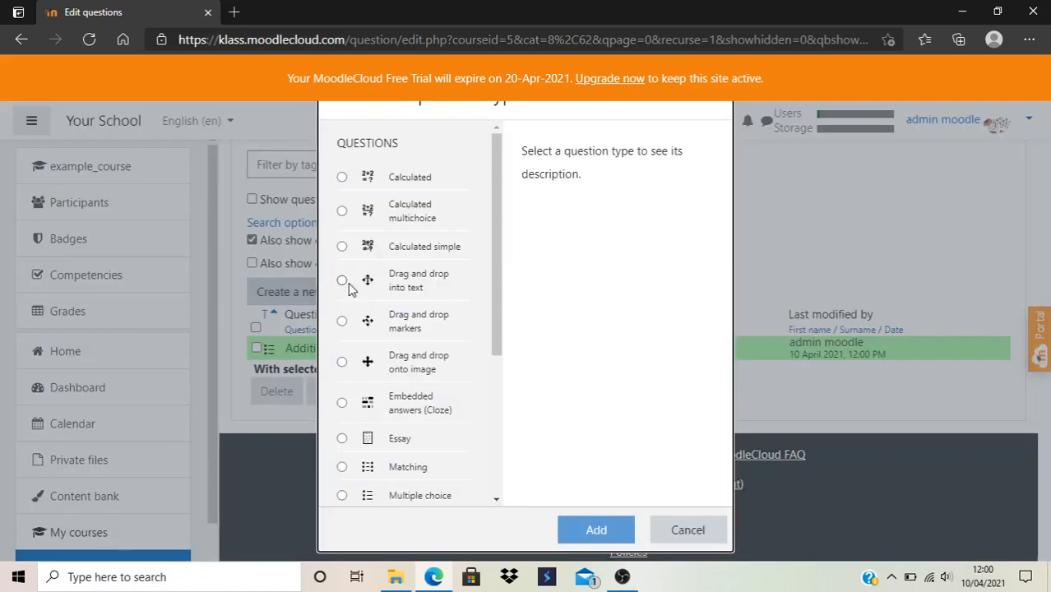
scroll(467, 335, down, 2)
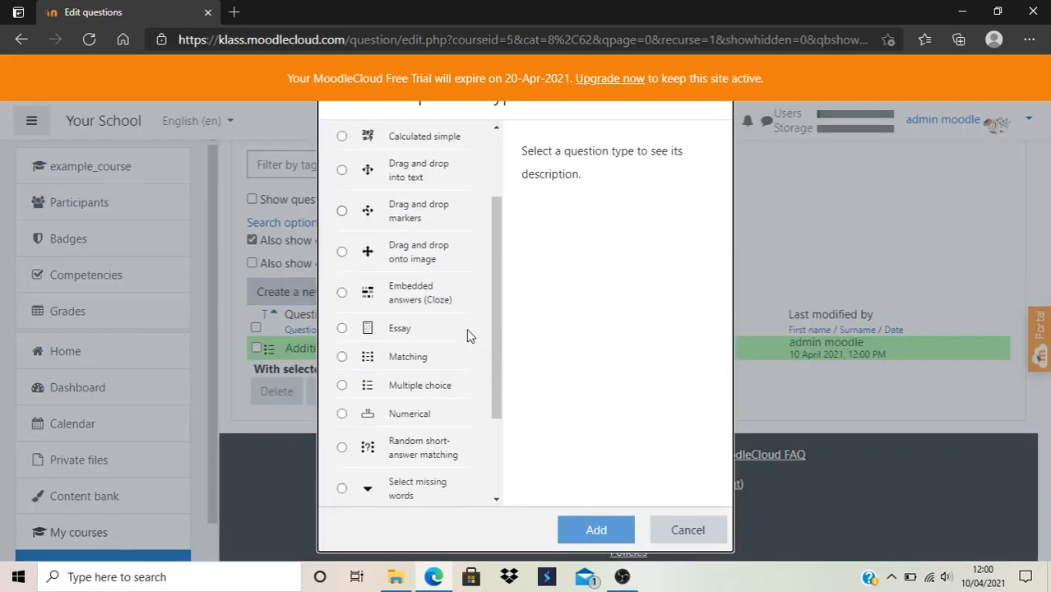
scroll(466, 335, down, 1)
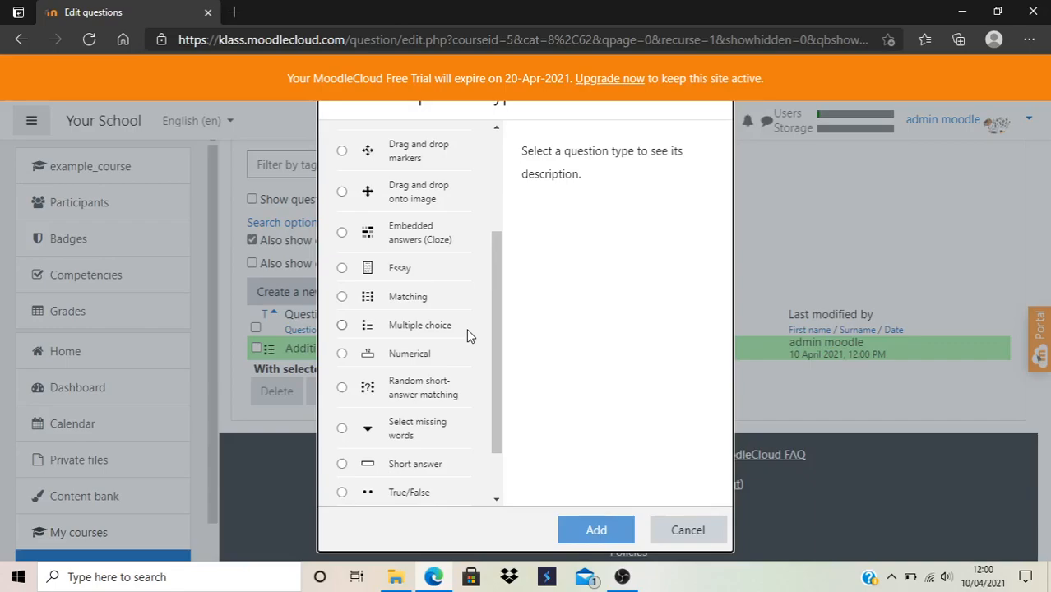
scroll(466, 328, down, 1)
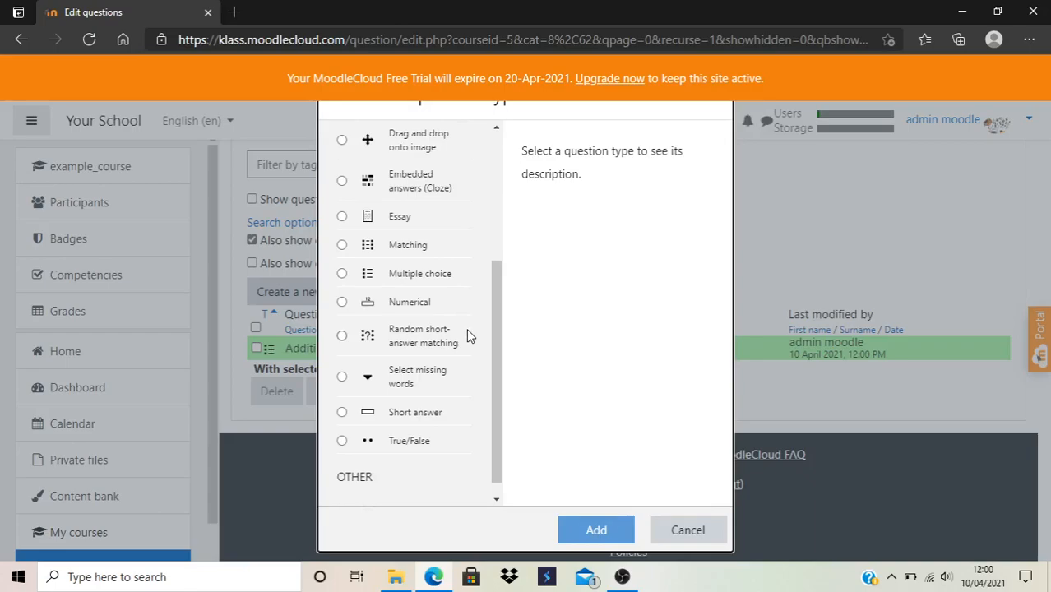
scroll(466, 328, down, 1)
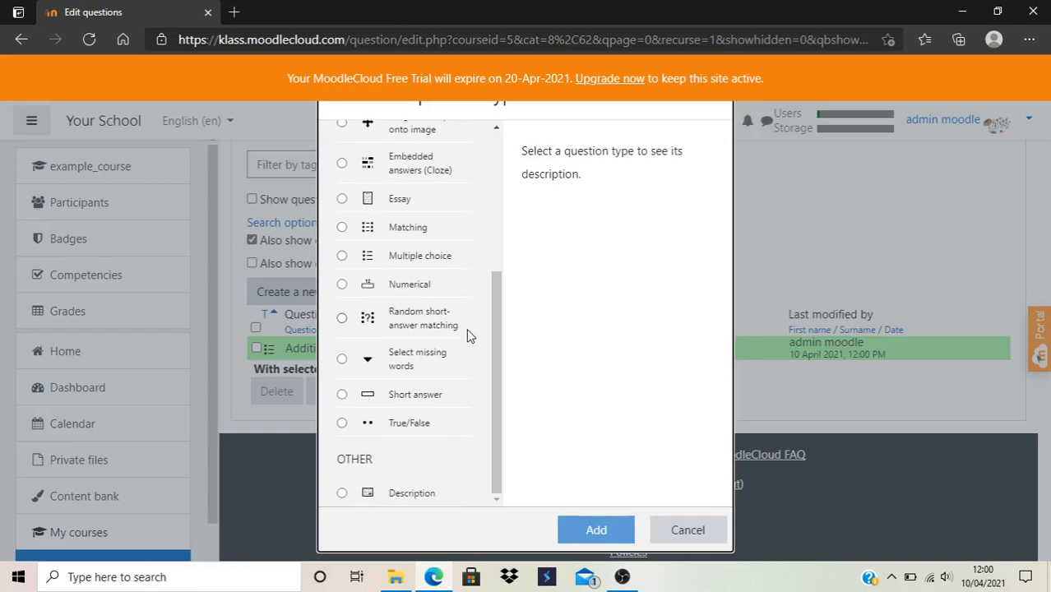
scroll(466, 328, up, 3)
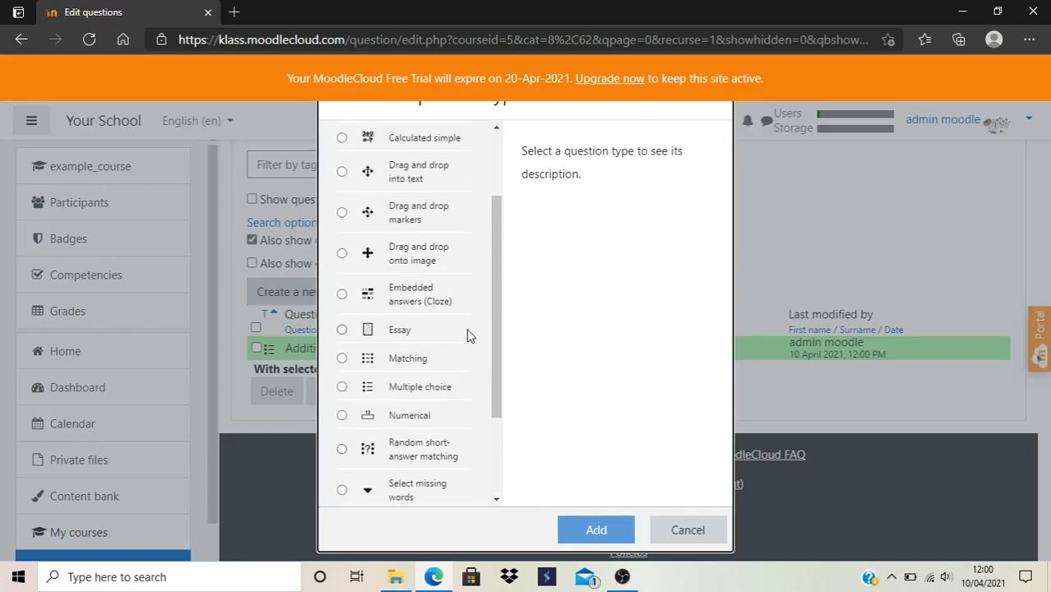
scroll(466, 329, up, 2)
scroll(467, 329, down, 3)
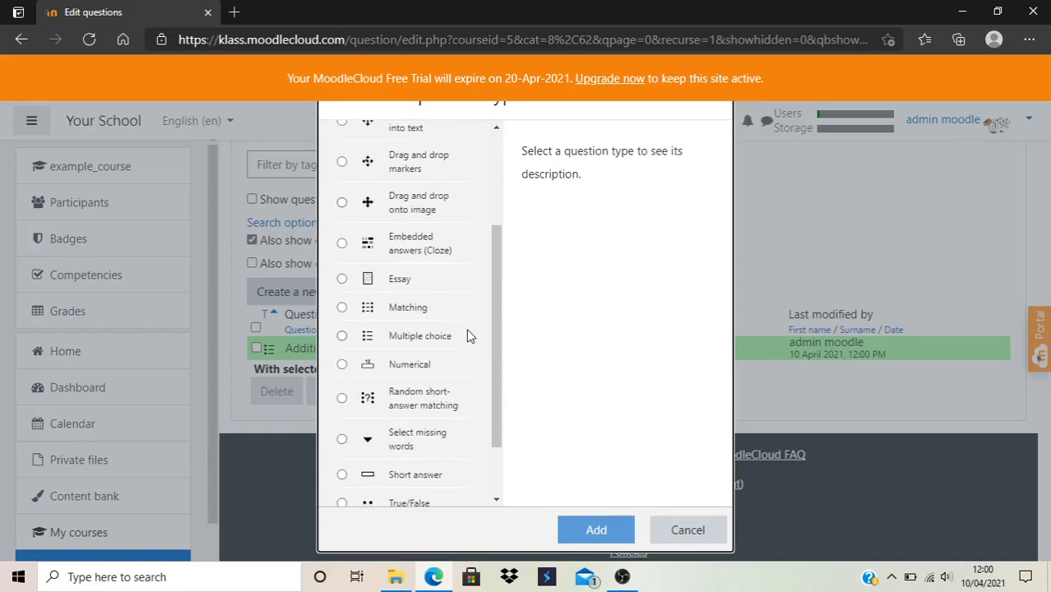
scroll(466, 335, down, 2)
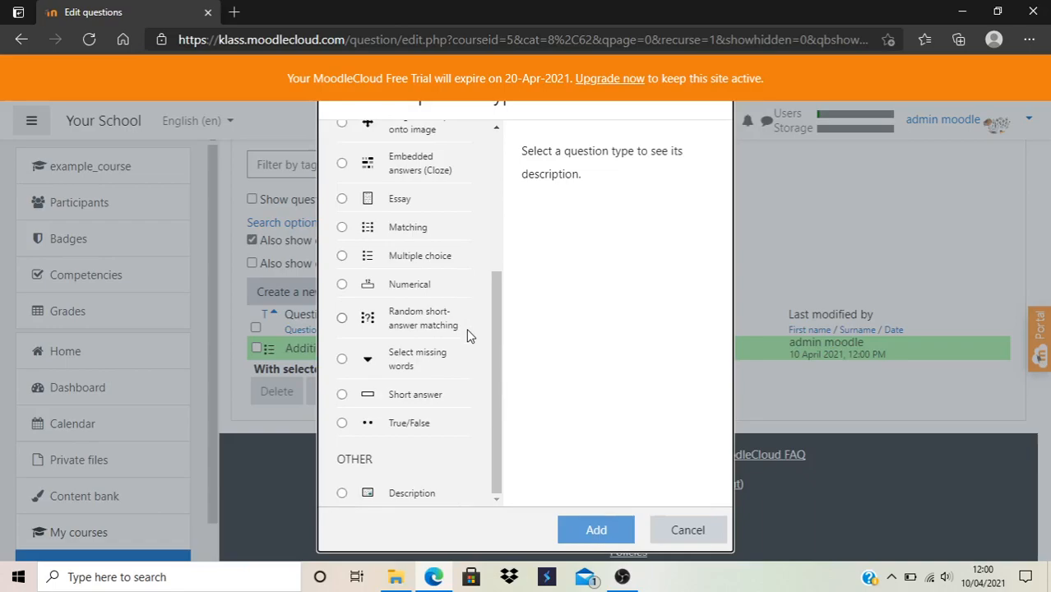
click(697, 530)
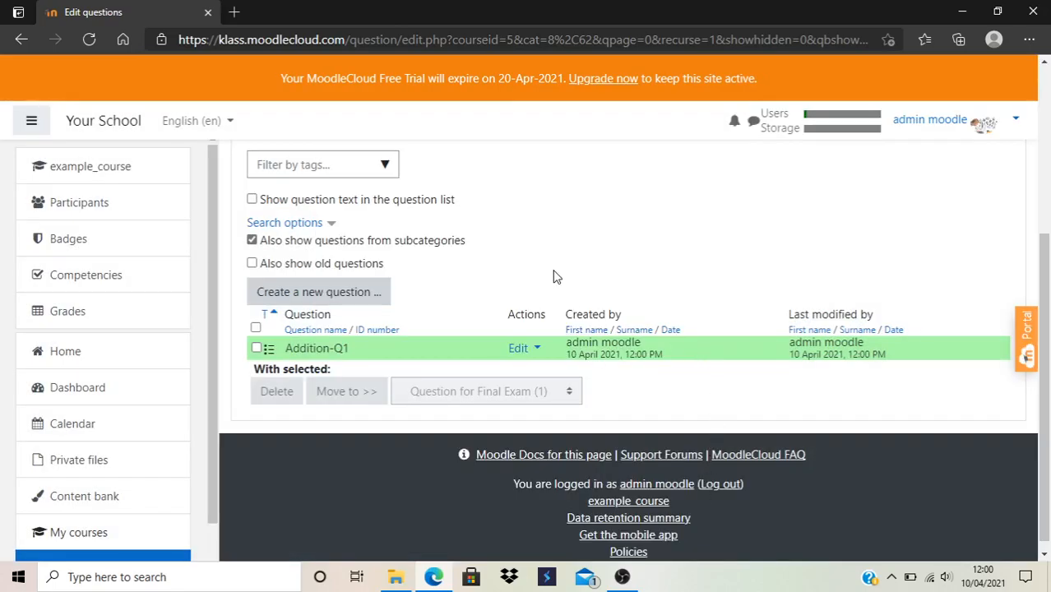